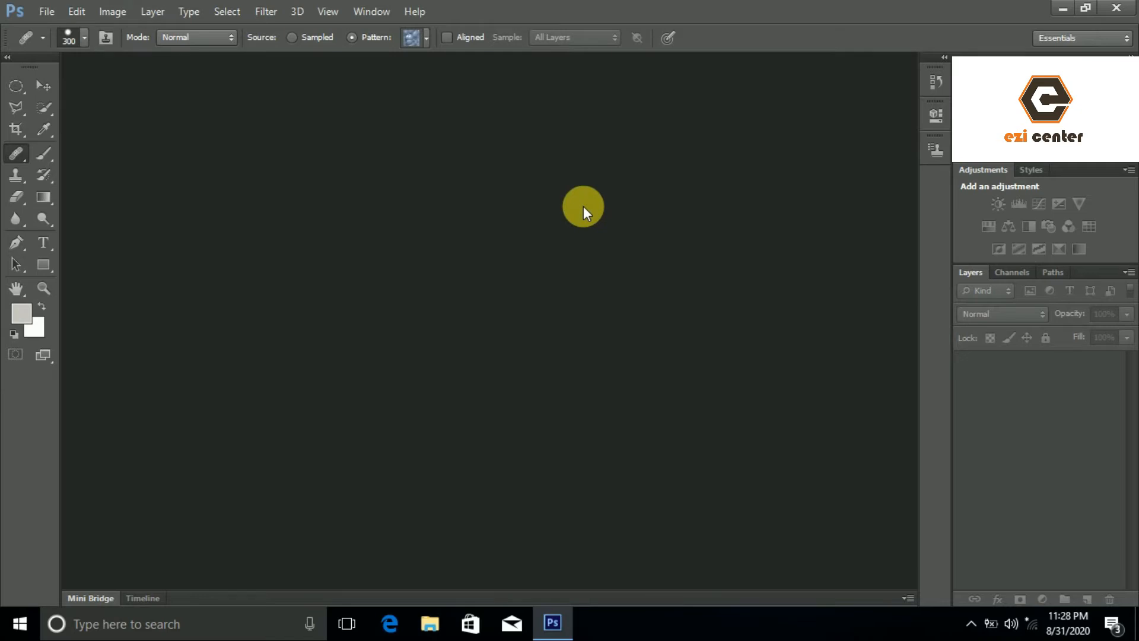
- Set the Healing Brush source to Sampled and choose the Healing Brush Tool
click(297, 37)
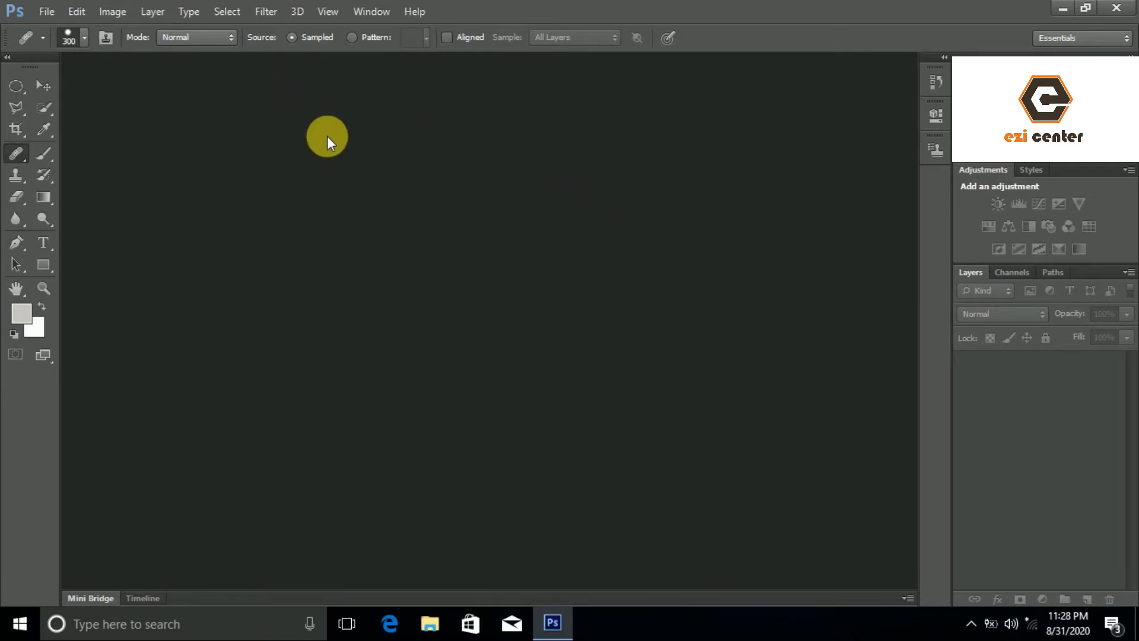
right_click(22, 152)
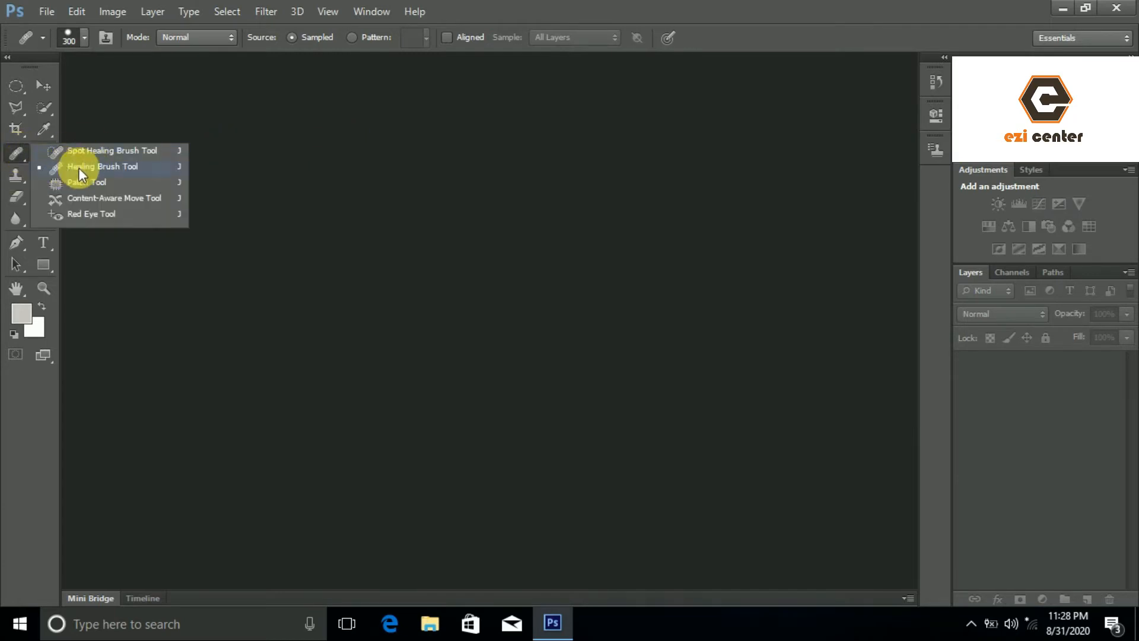
click(104, 166)
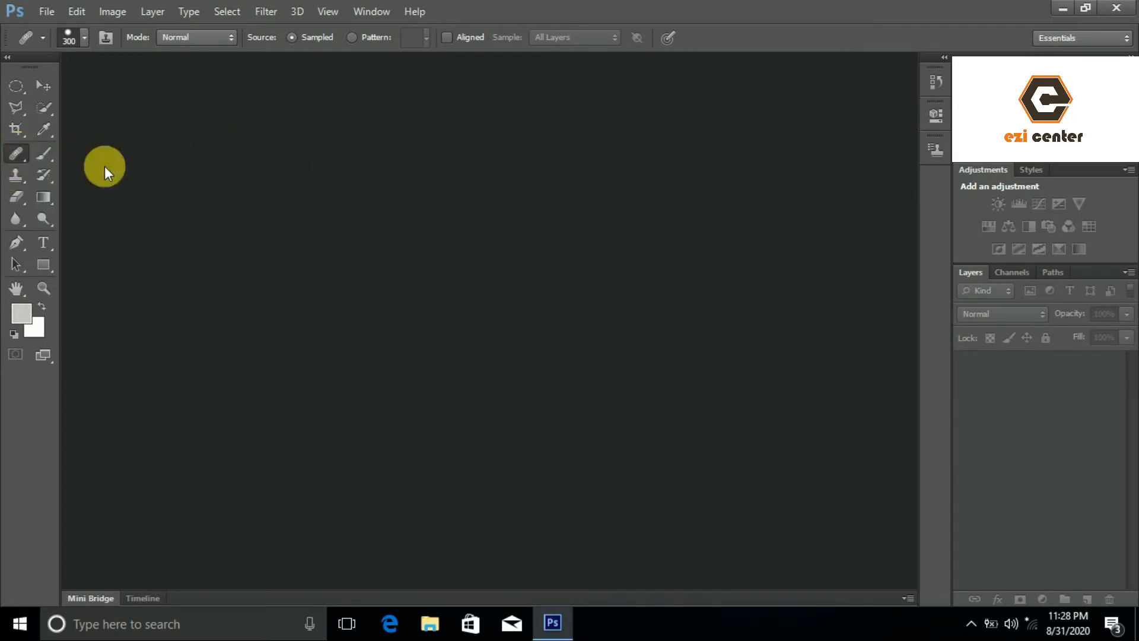
- Browse for images to open in the Youtube Channel RAW File folder on drive D, inside Youtube Channel File and Ezicenter
click(47, 13)
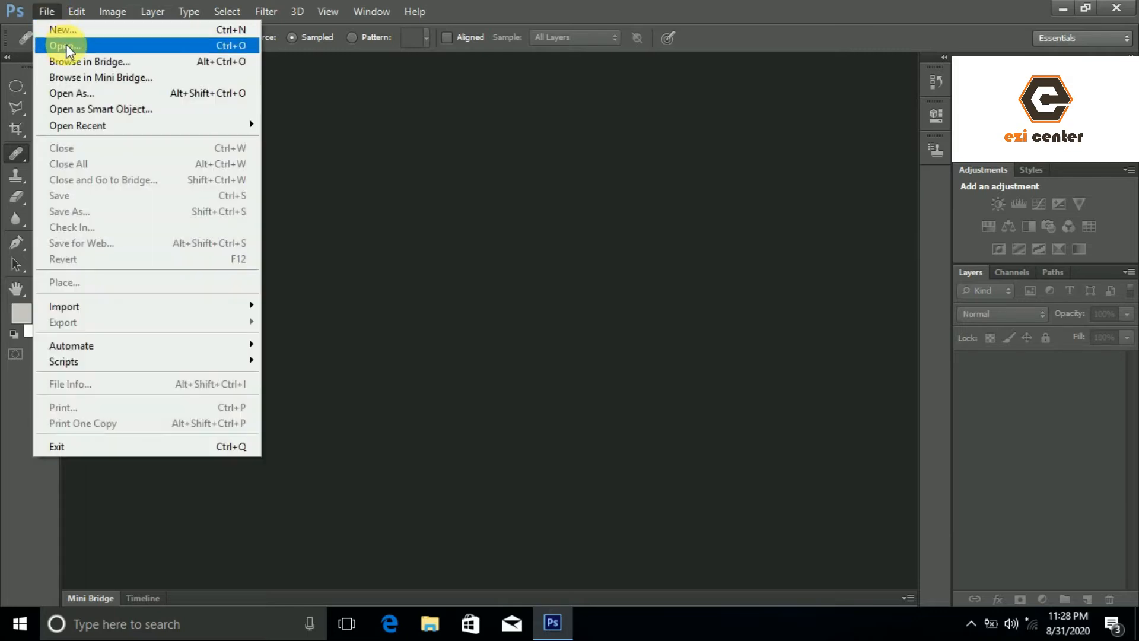
click(89, 45)
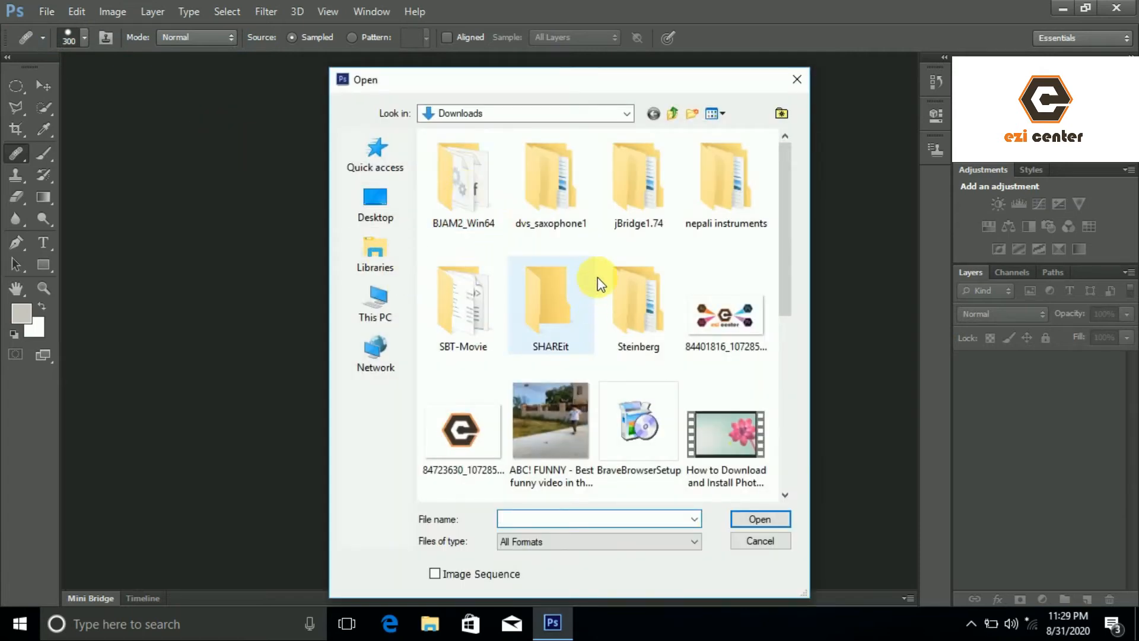
click(401, 295)
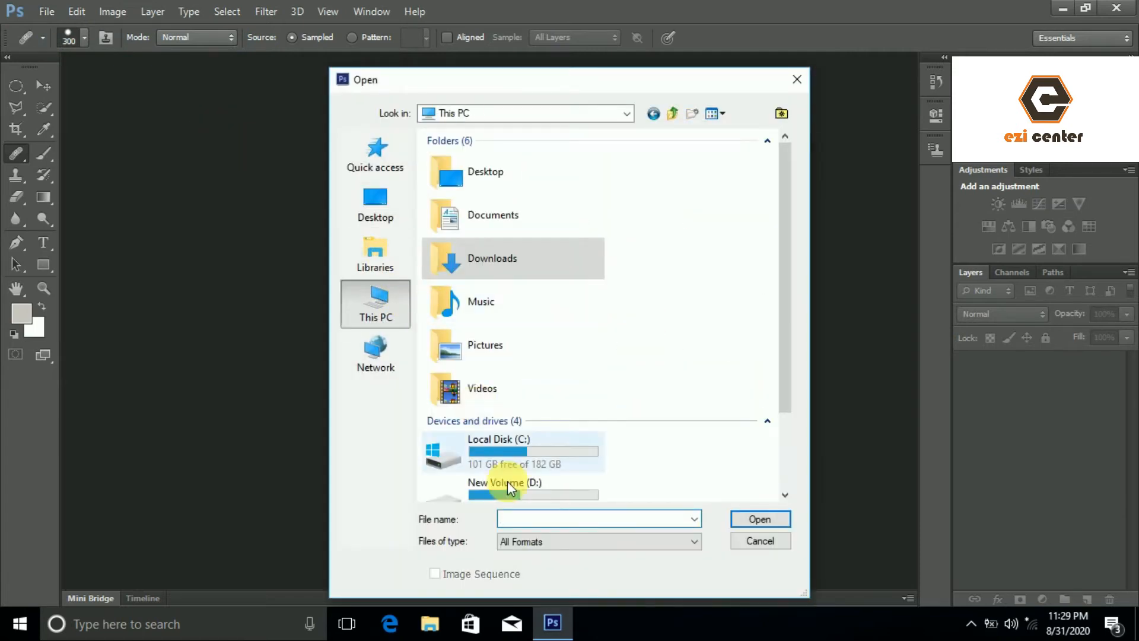
scroll(589, 390, down, 2)
double_click(529, 388)
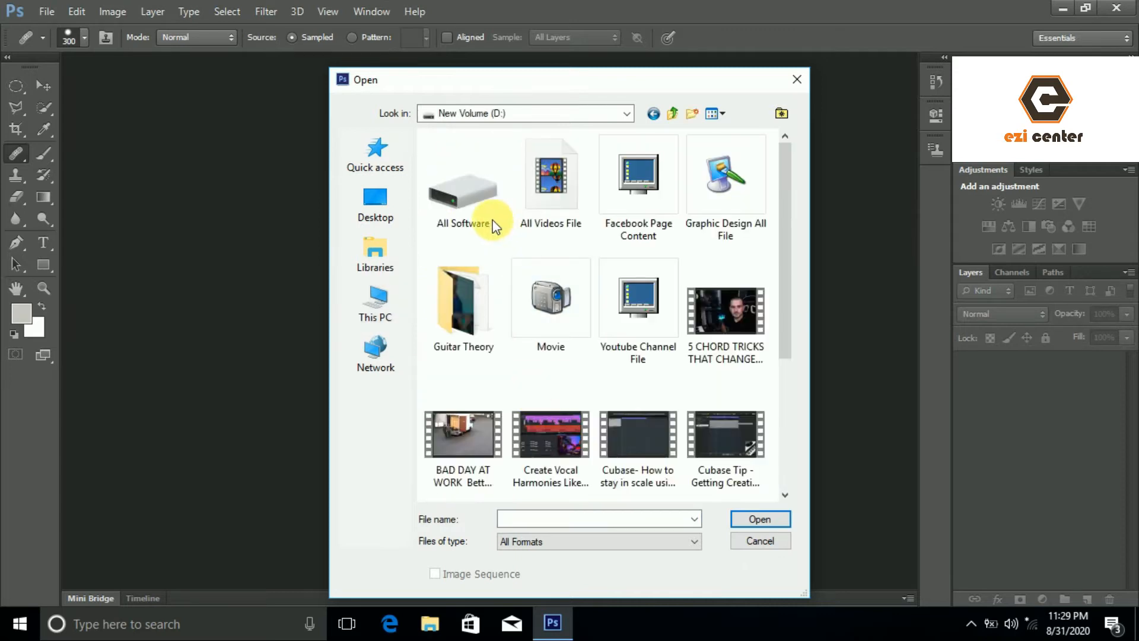
double_click(638, 302)
double_click(460, 182)
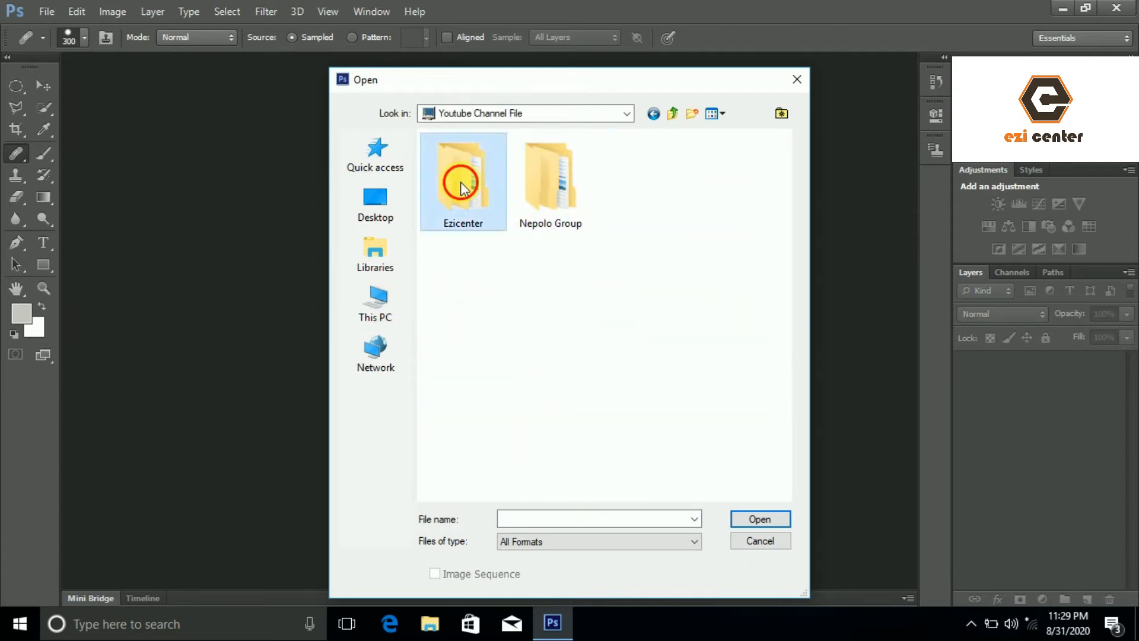
double_click(521, 156)
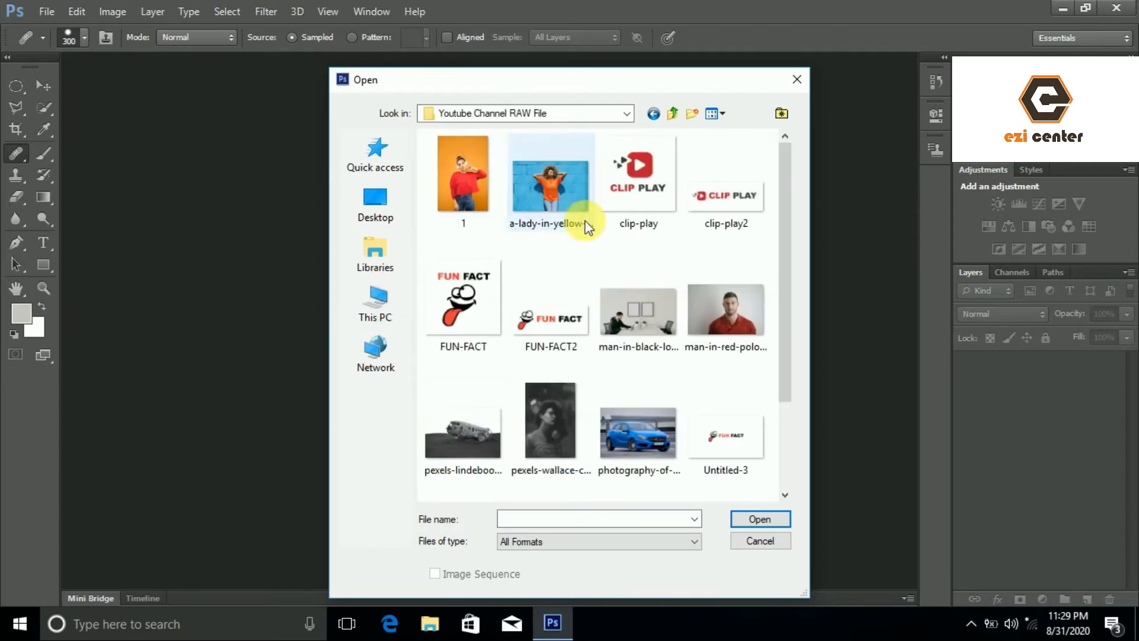
- Open the yellow-shirt lady, pexels-wallace-chuck and young-woman-with-freckles images together
click(569, 190)
drag(789, 235, 782, 351)
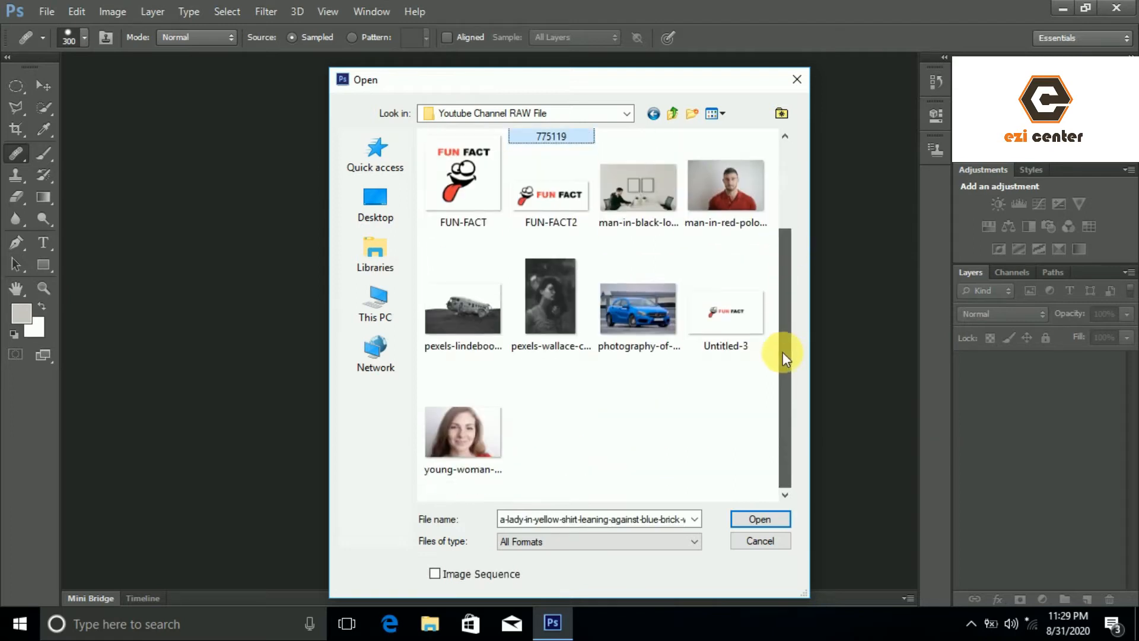
ctrl+click(573, 325)
ctrl+click(487, 425)
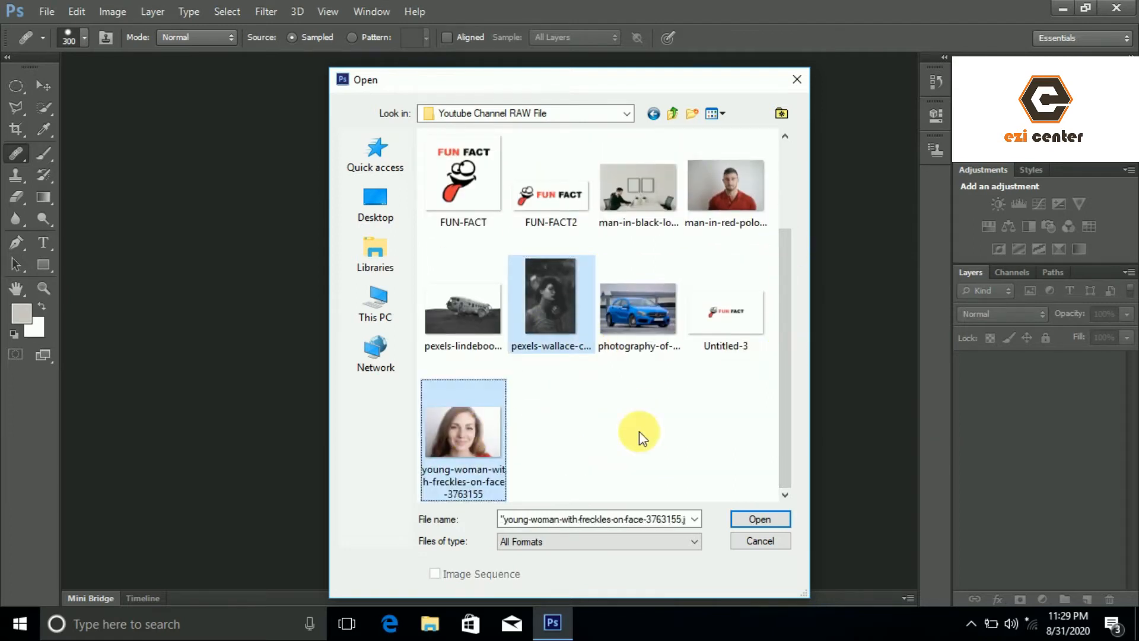
scroll(641, 430, up, 2)
scroll(641, 429, down, 2)
click(764, 519)
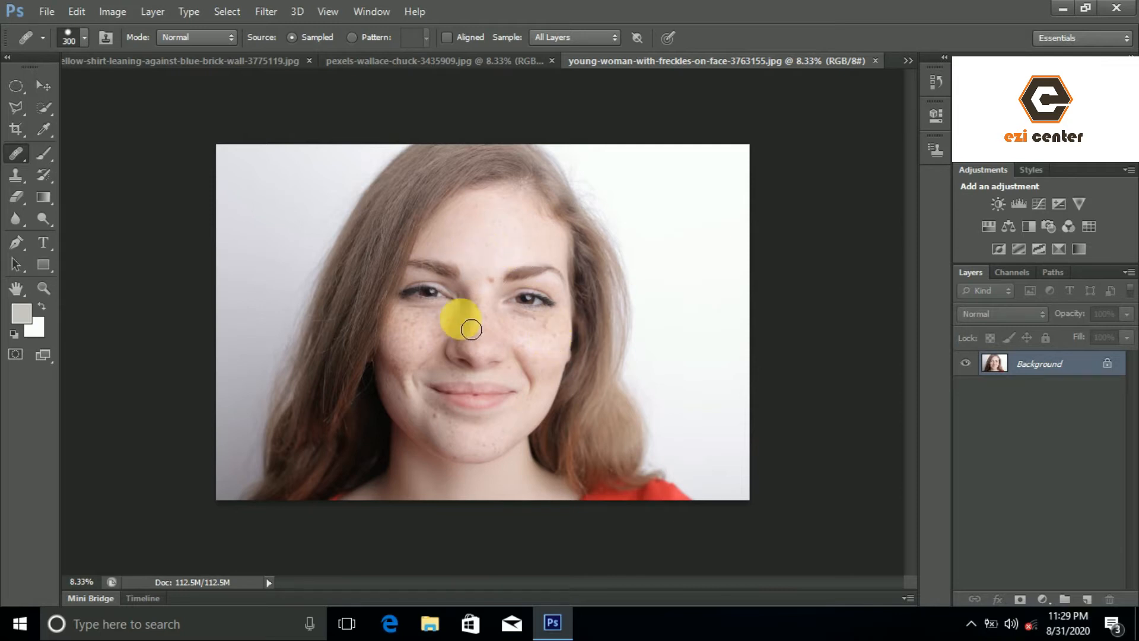
- Choose the Healing Brush Tool from the healing tools for the freckled portrait
right_click(16, 159)
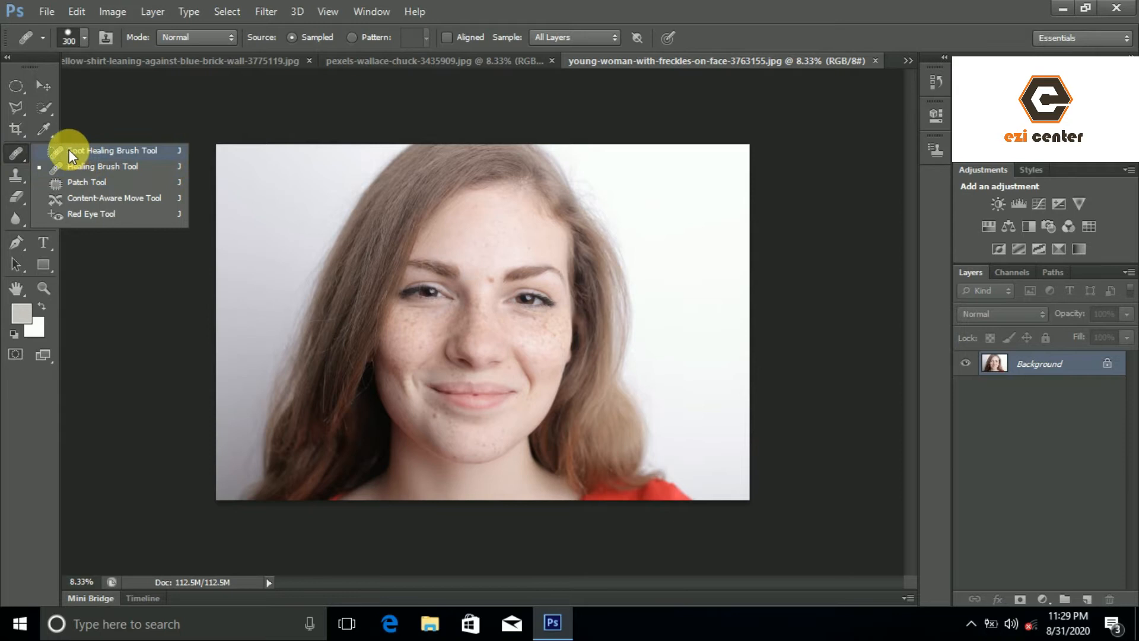
click(138, 153)
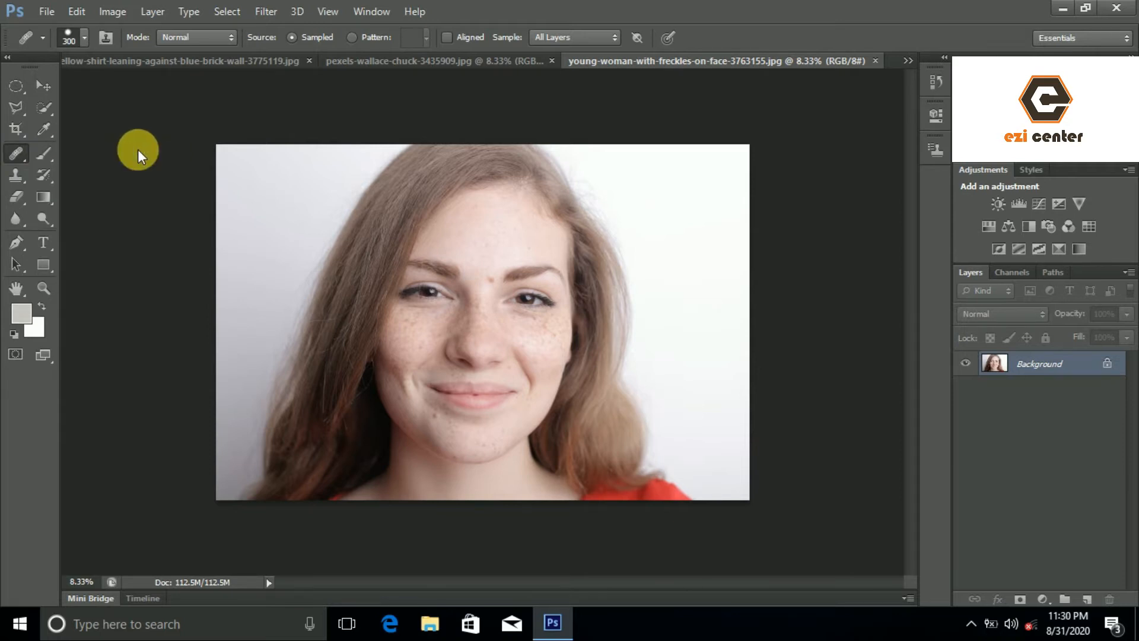
right_click(18, 156)
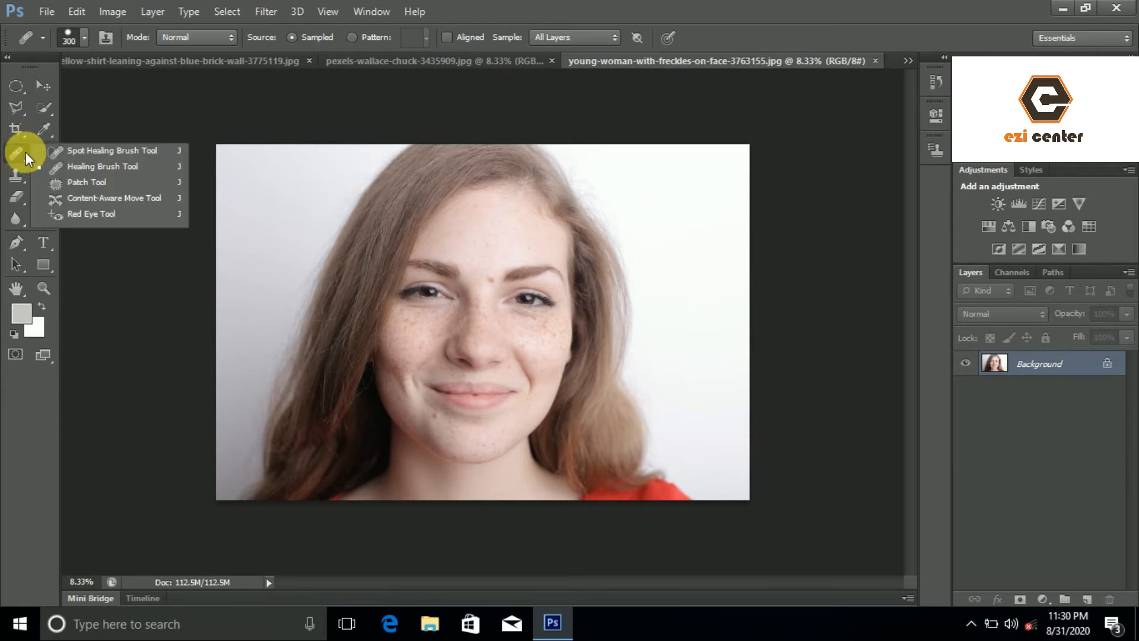
click(114, 167)
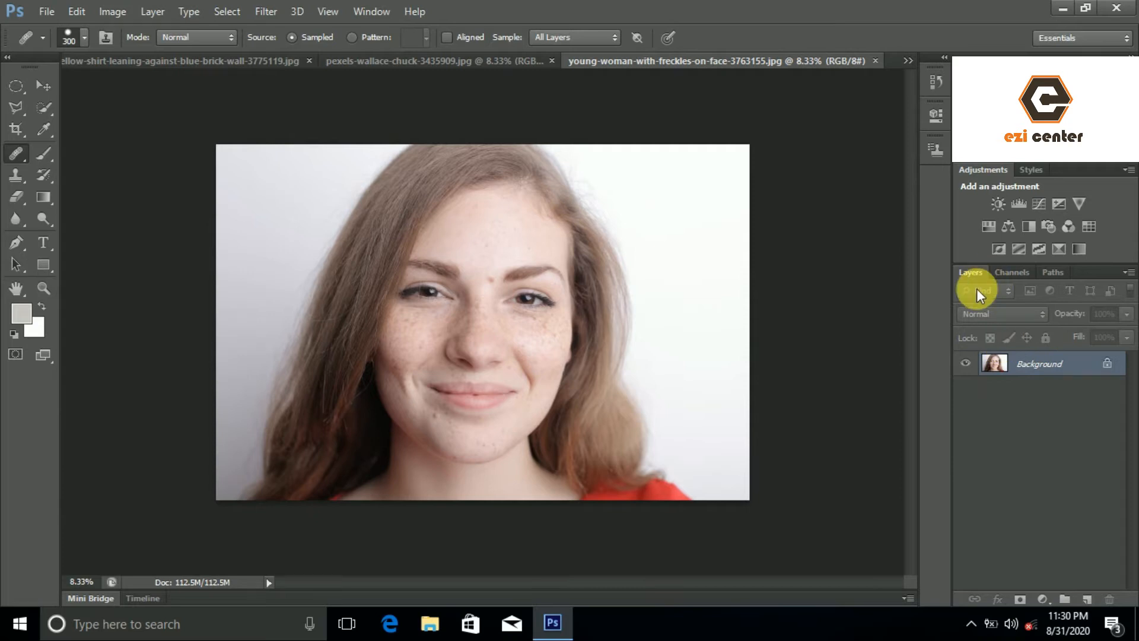
click(358, 12)
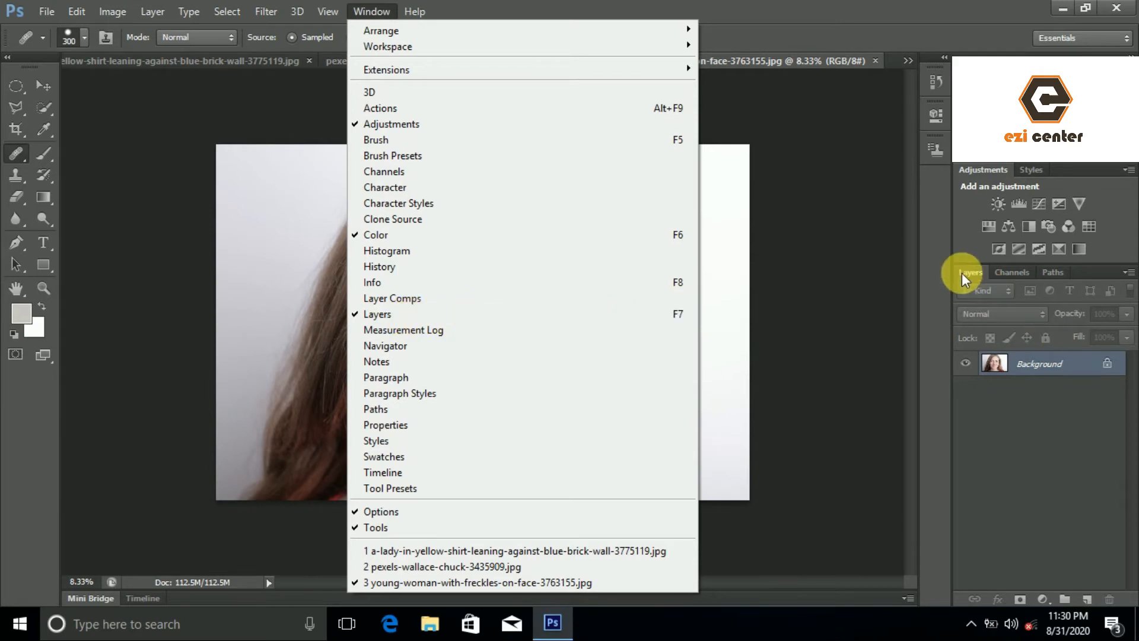
click(988, 412)
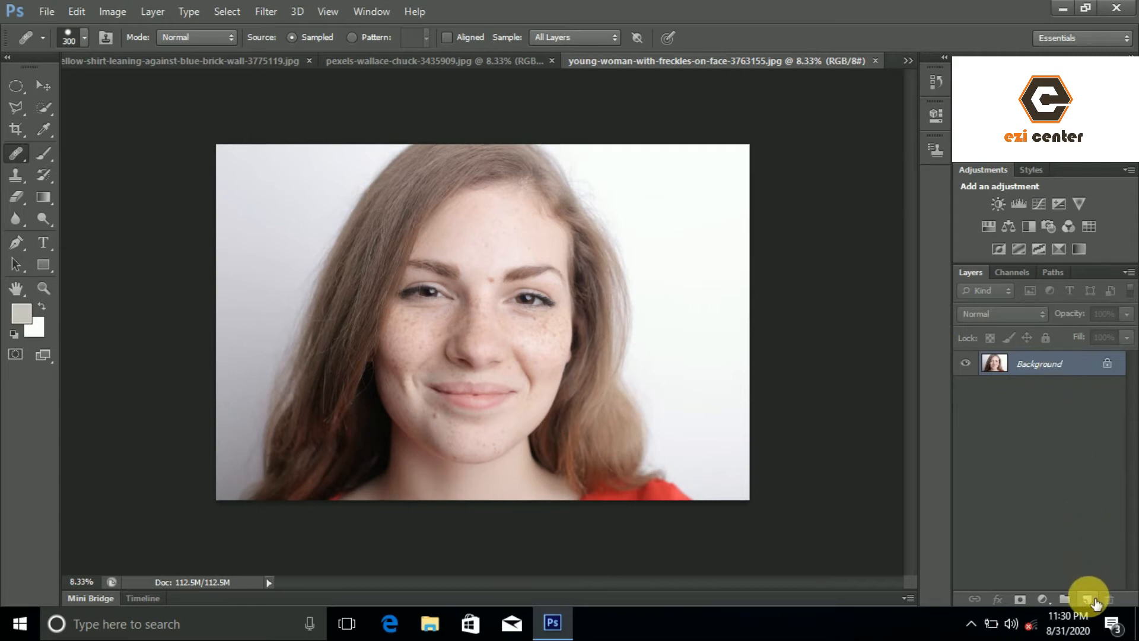
- Duplicate the Background layer as Background copy within the same portrait document
right_click(1040, 372)
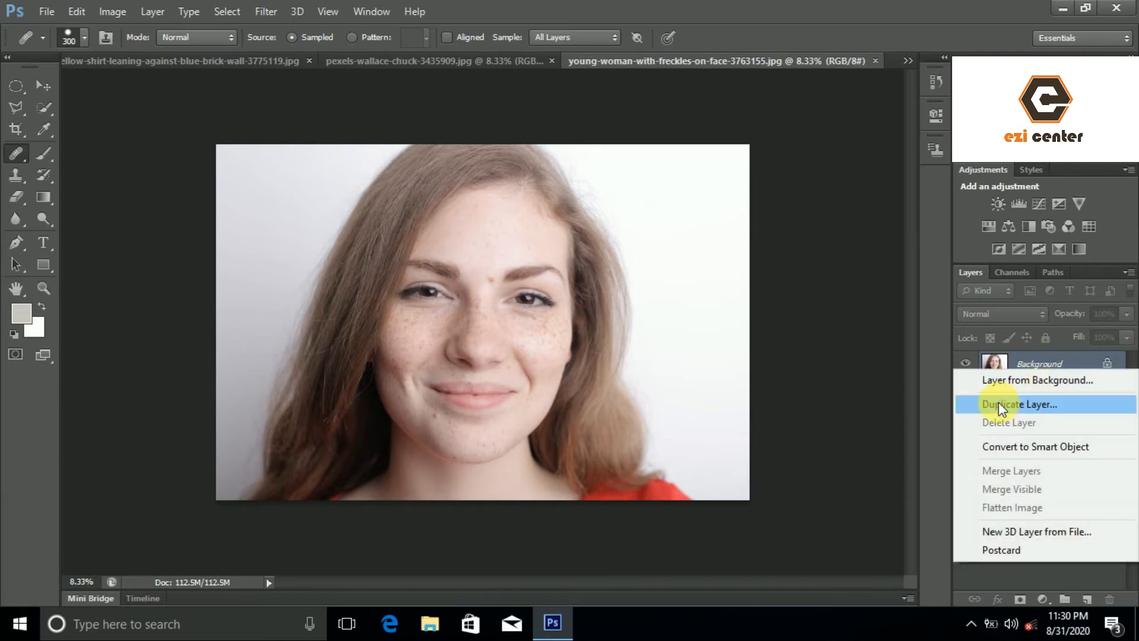
click(1038, 409)
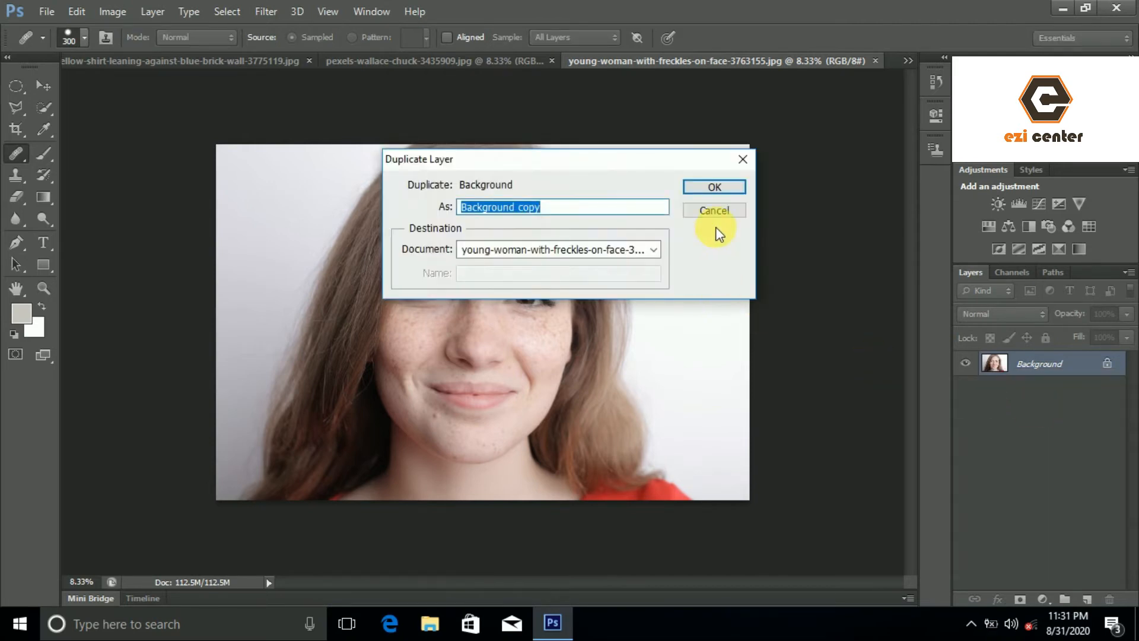
click(709, 187)
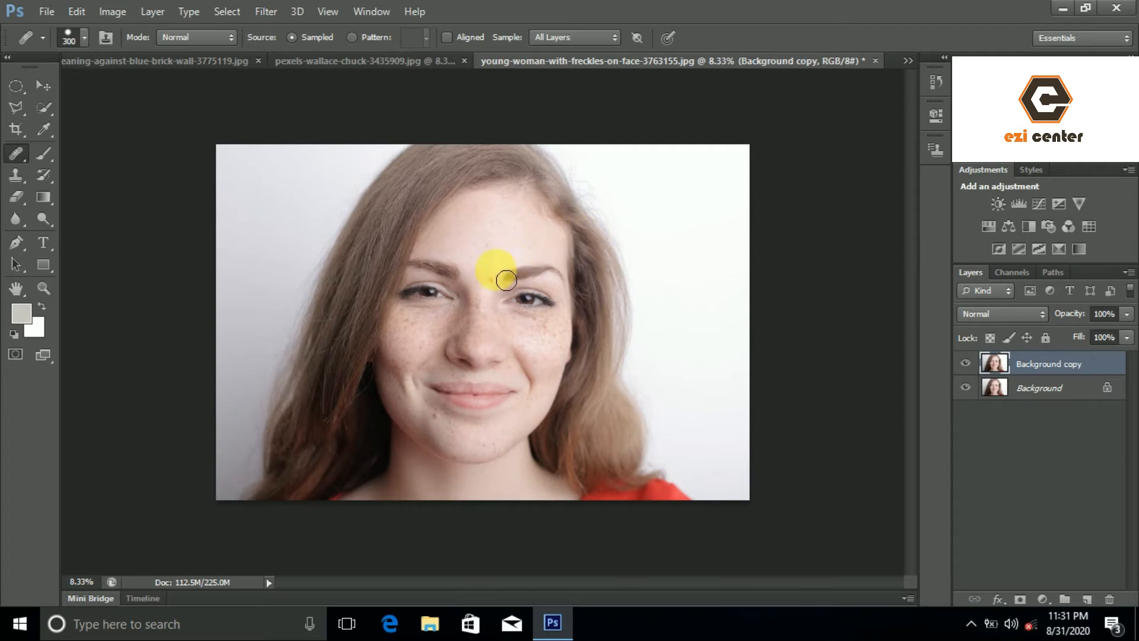
- Delete the Background copy layer from the portrait
right_click(1065, 372)
click(1066, 365)
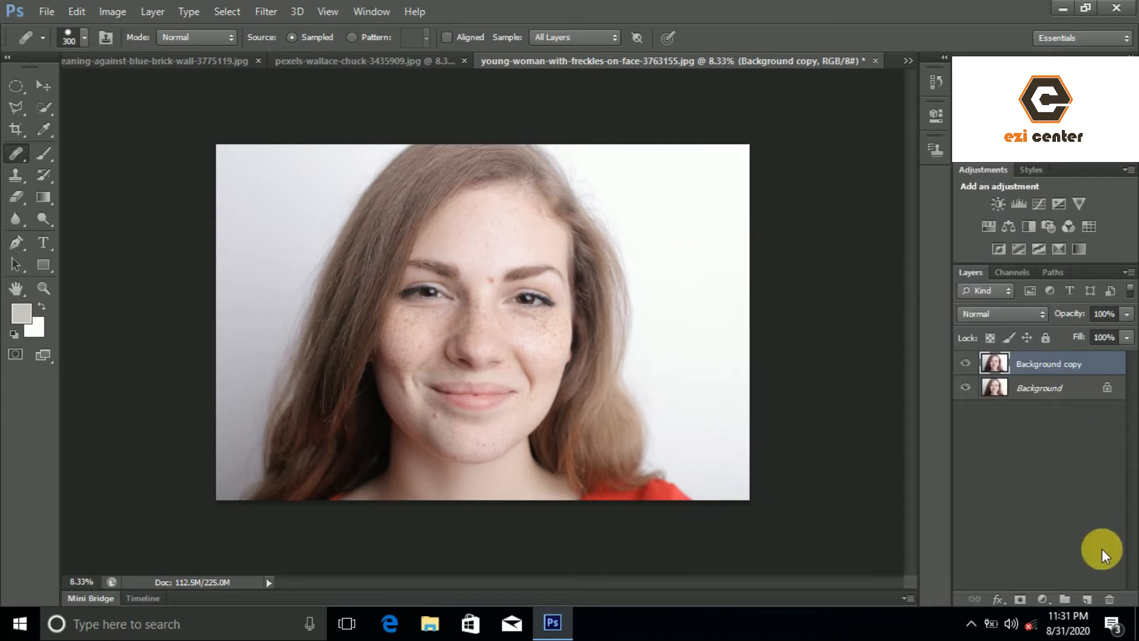
click(1109, 599)
click(537, 238)
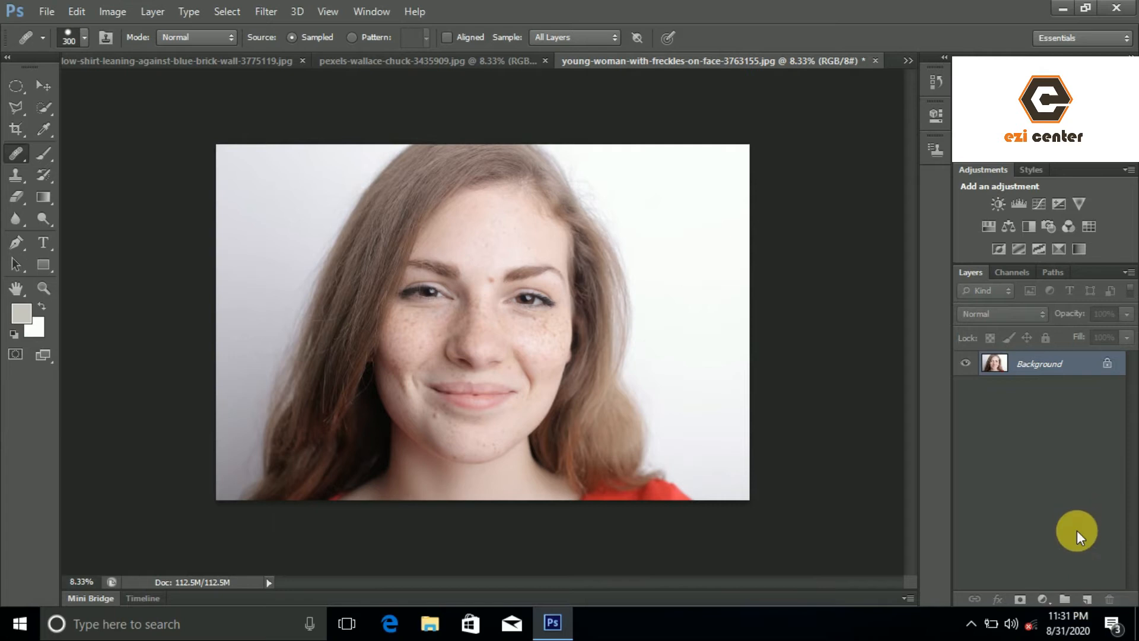
- Add a new empty layer above the Background layer
click(1089, 601)
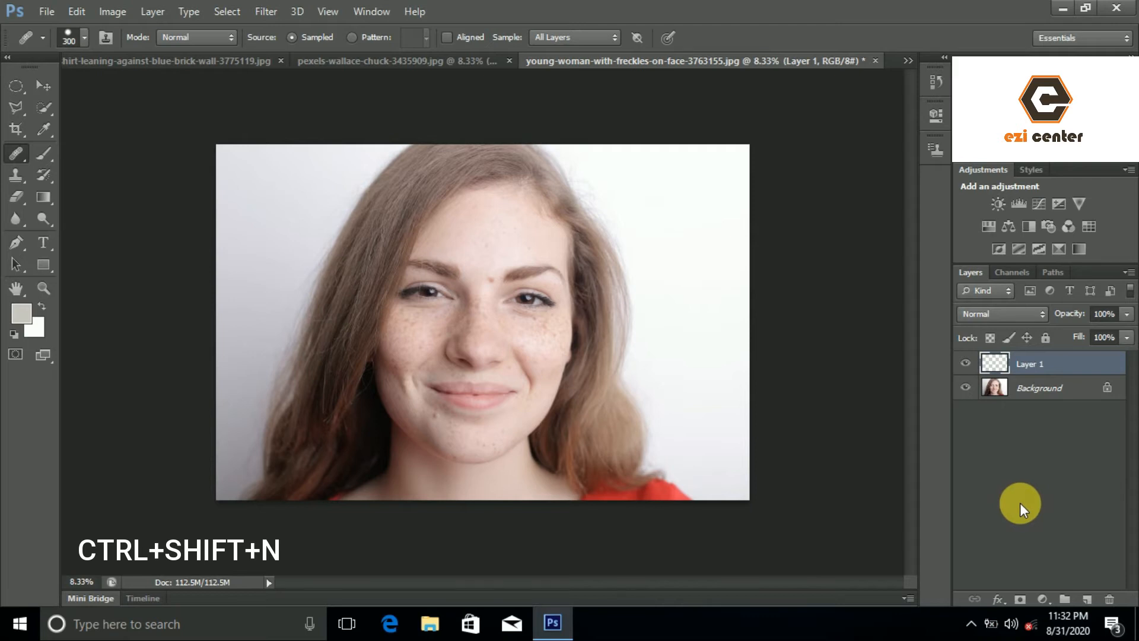
- Add a second empty layer with the default Normal mode and 100% opacity, and delete it again
key(ctrl+shift+n)
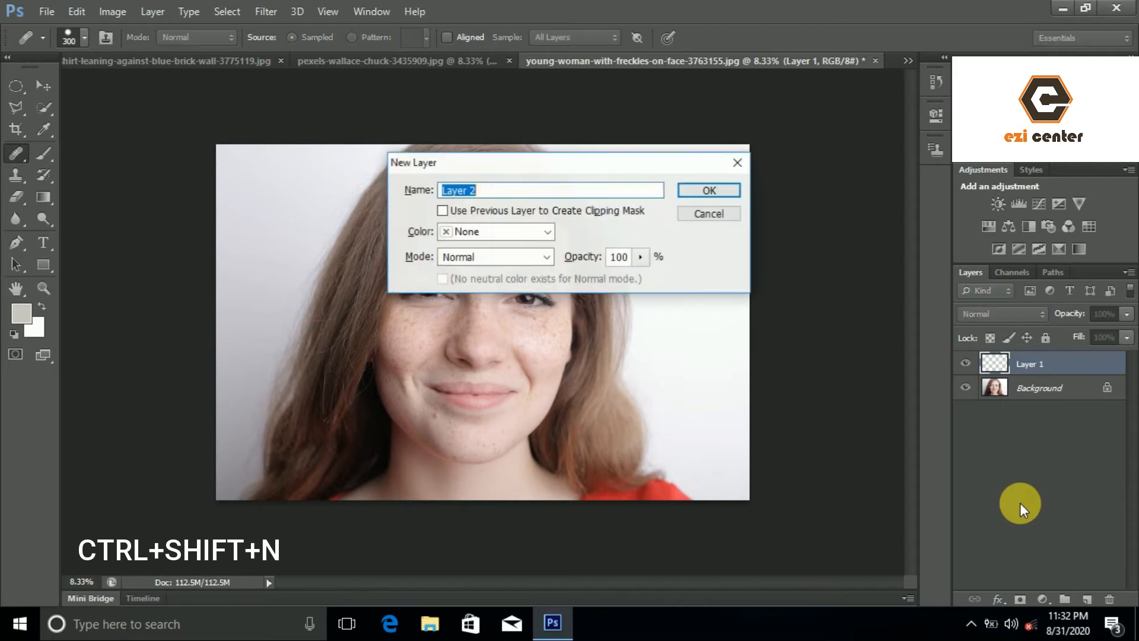
click(705, 193)
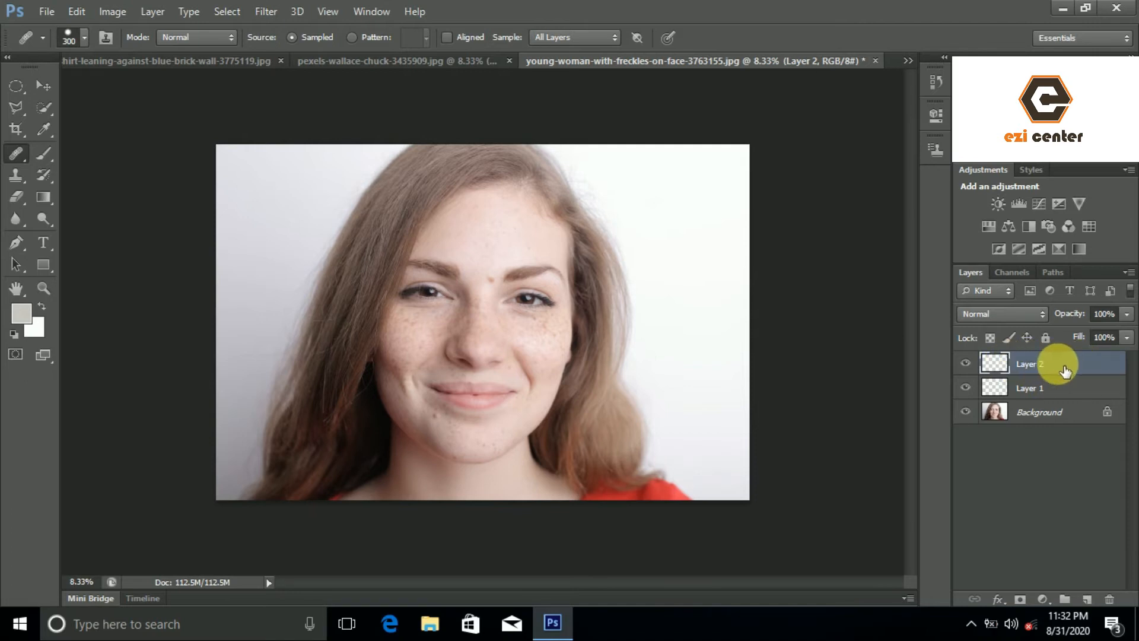
click(1121, 601)
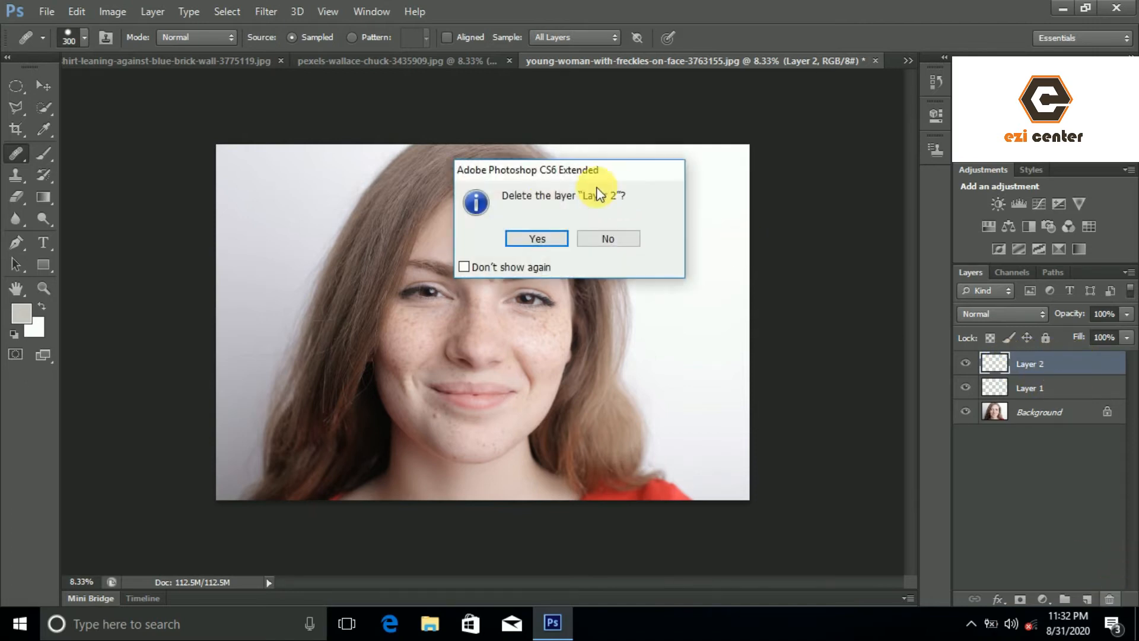
click(534, 236)
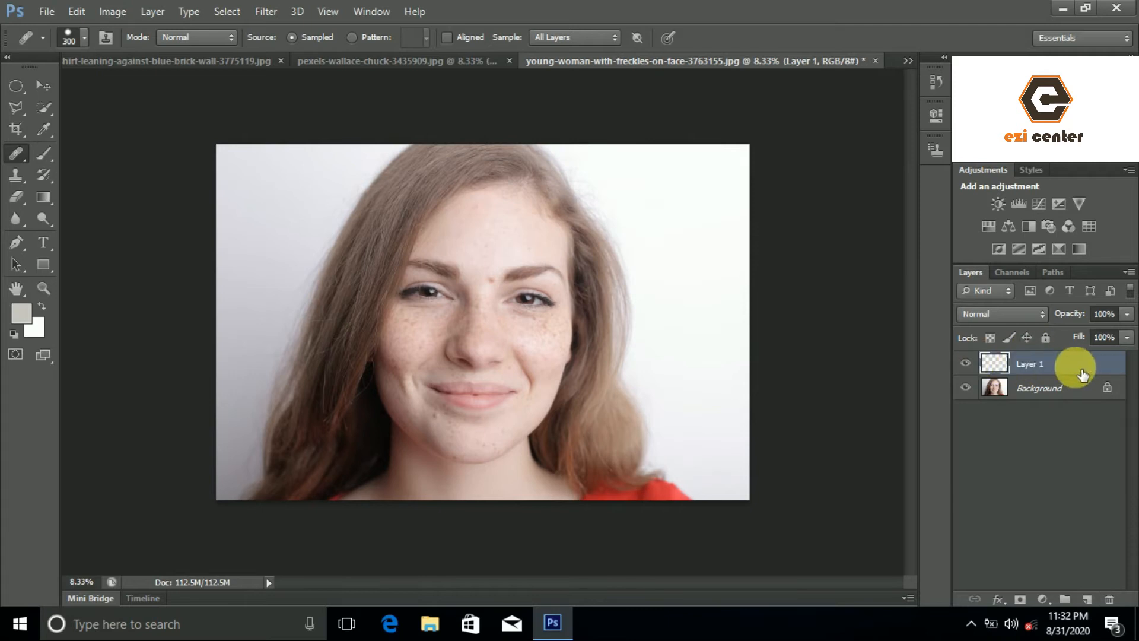
- Make Layer 1 the active layer and examine the freckles and spots across the woman's face at 25% zoom
click(1044, 401)
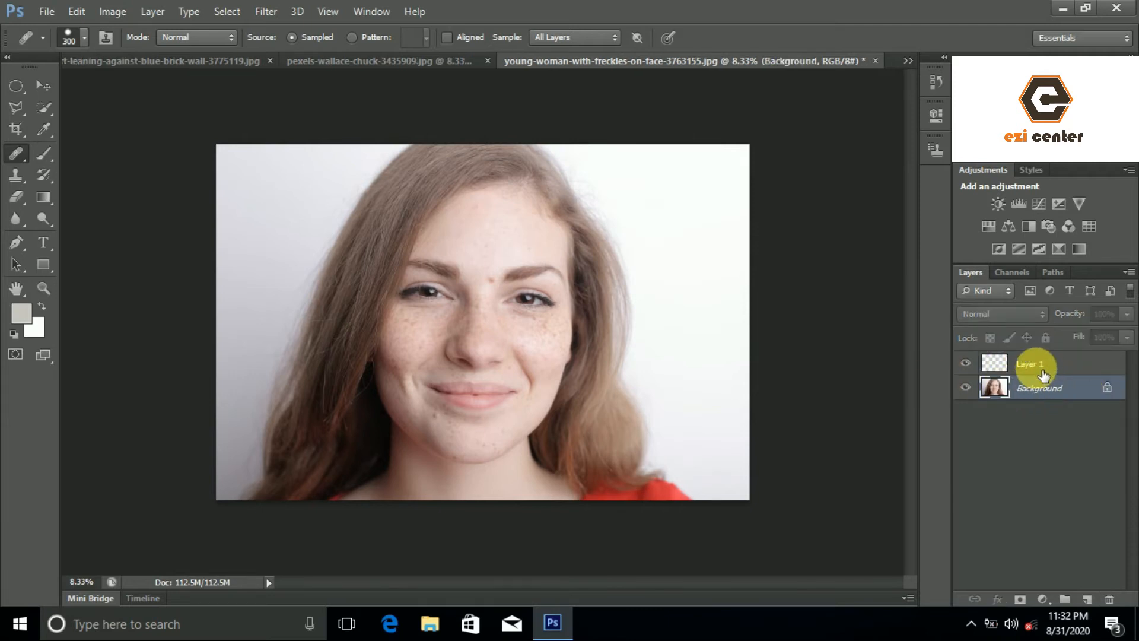
click(1042, 371)
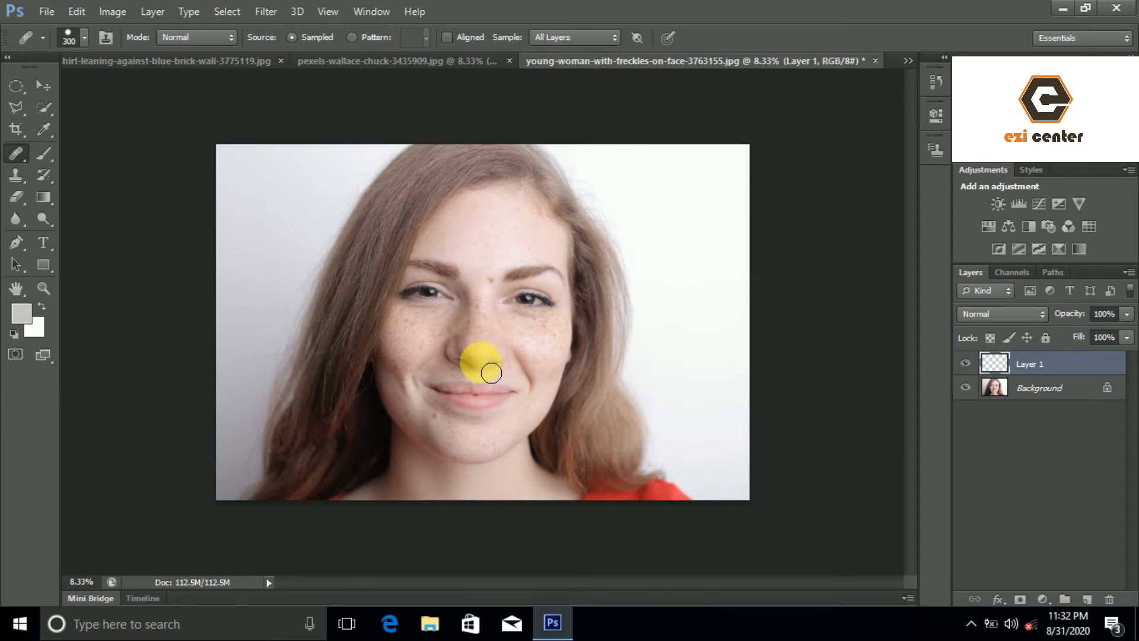
key(ctrl+plus)
key(ctrl+plus)
key(ctrl+plus)
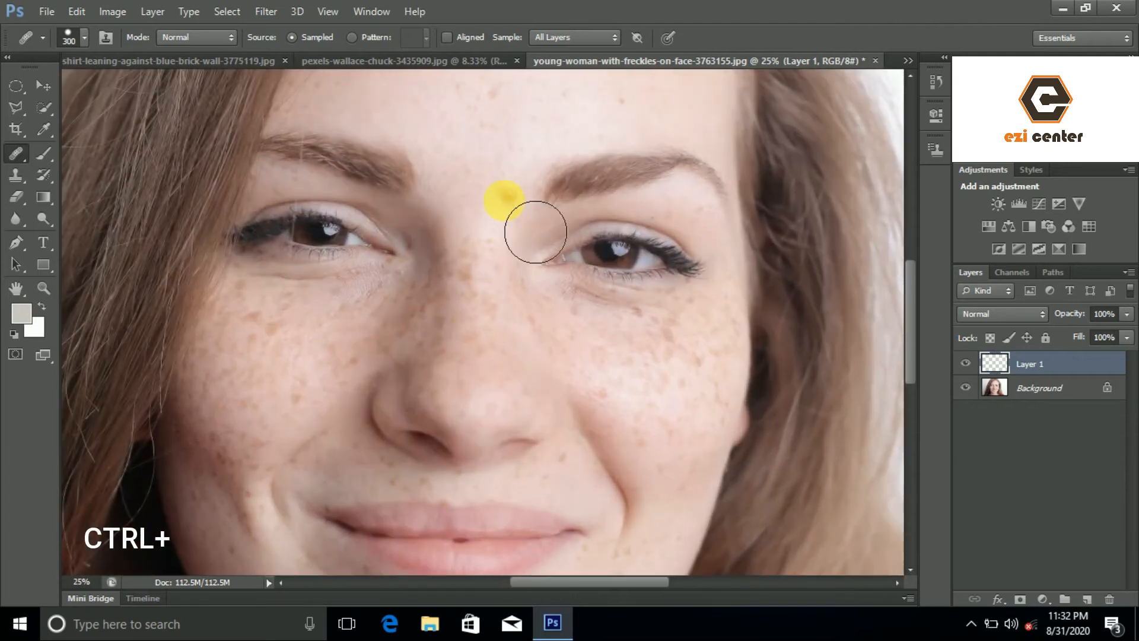
drag(514, 194, 549, 242)
mouse_move(529, 343)
mouse_down()
mouse_move(552, 323)
mouse_move(579, 236)
mouse_up()
drag(522, 382, 537, 299)
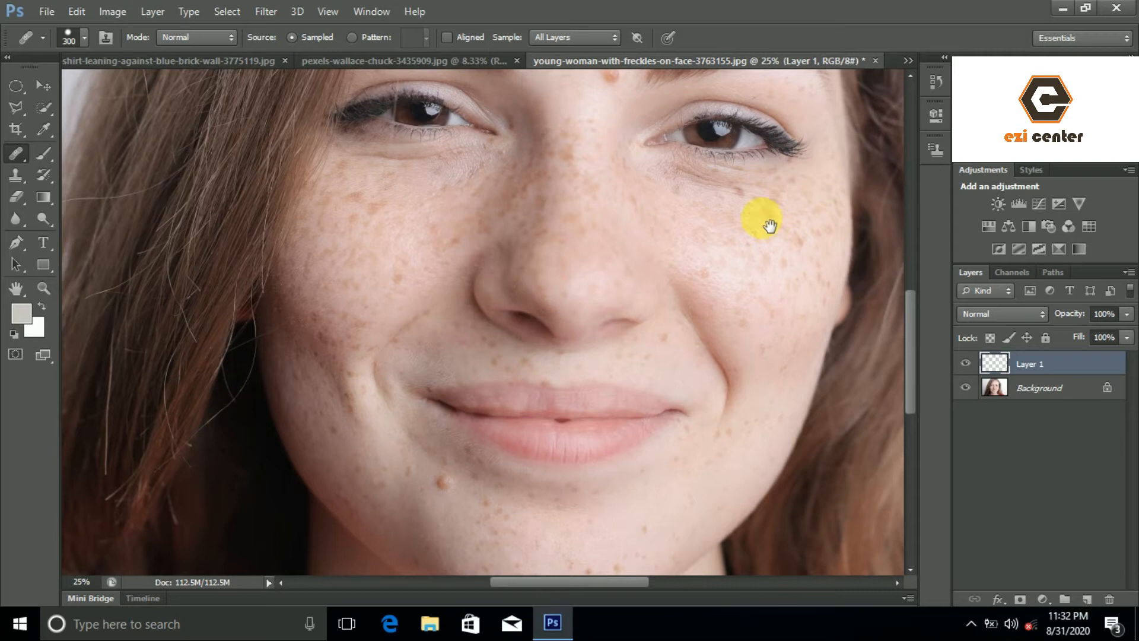
drag(601, 204, 542, 369)
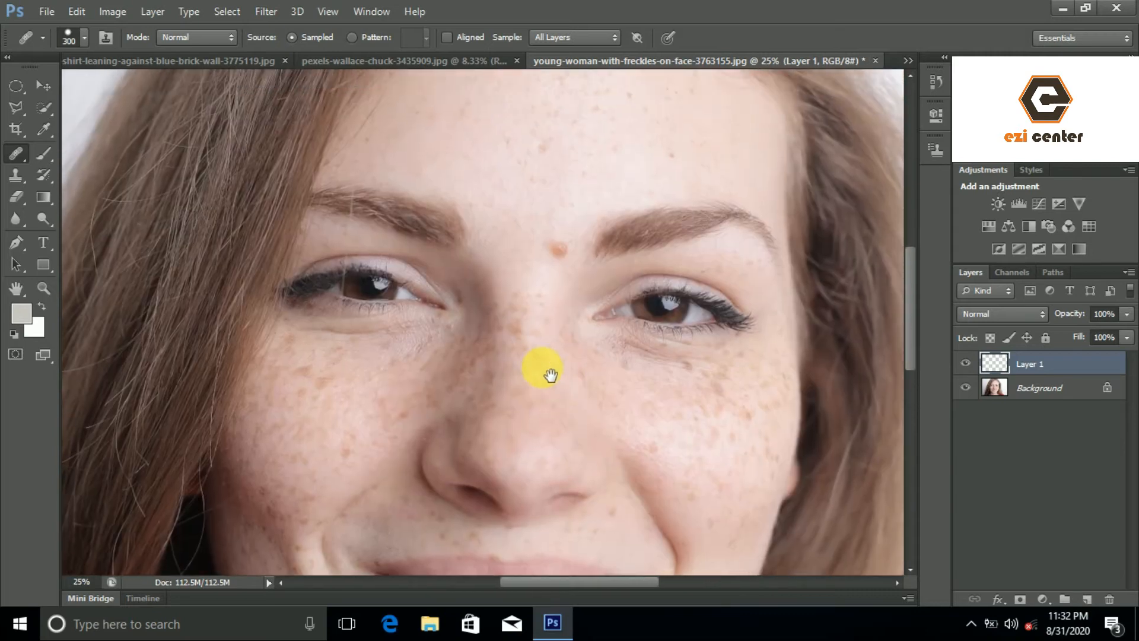
- Choose the Healing Brush Tool from the healing tools for retouching on Layer 1
right_click(16, 155)
click(70, 169)
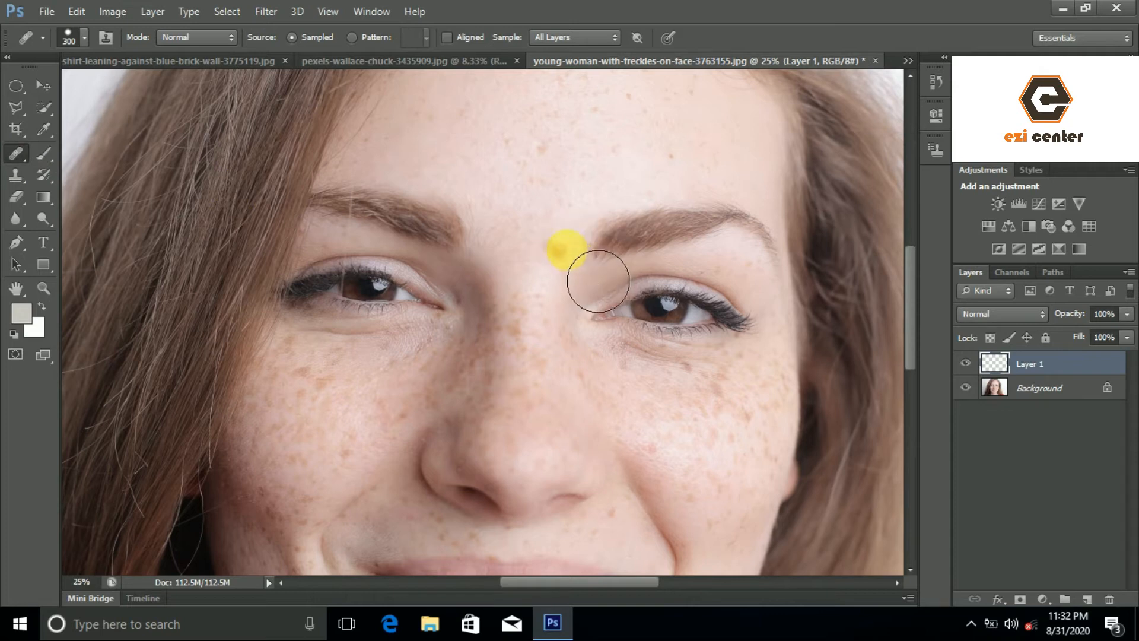
right_click(8, 155)
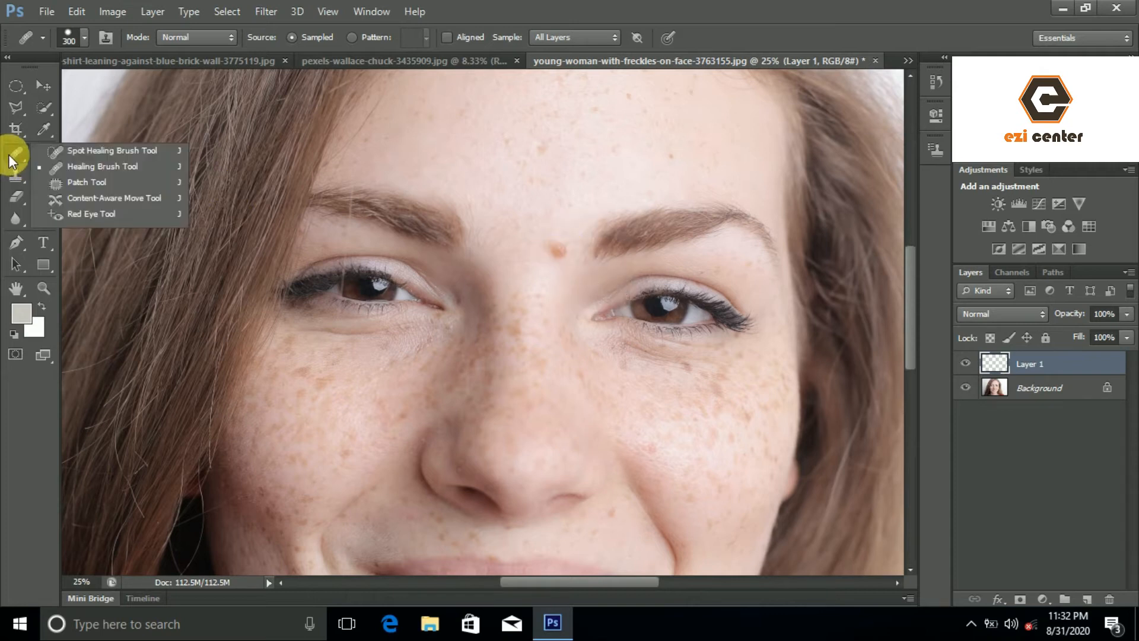
click(102, 159)
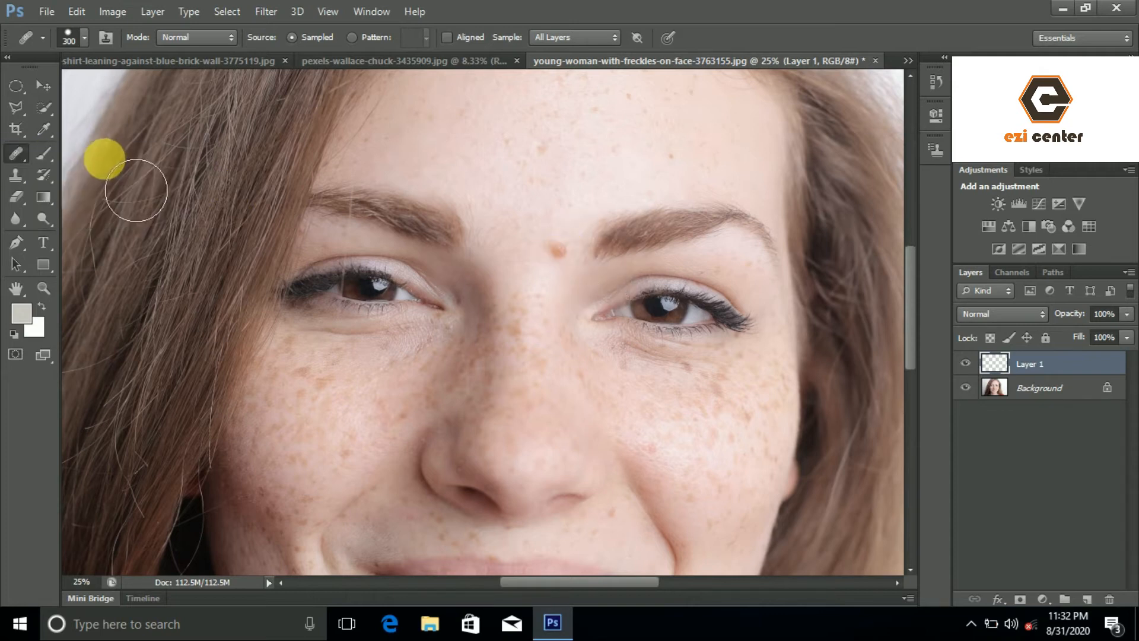
right_click(8, 153)
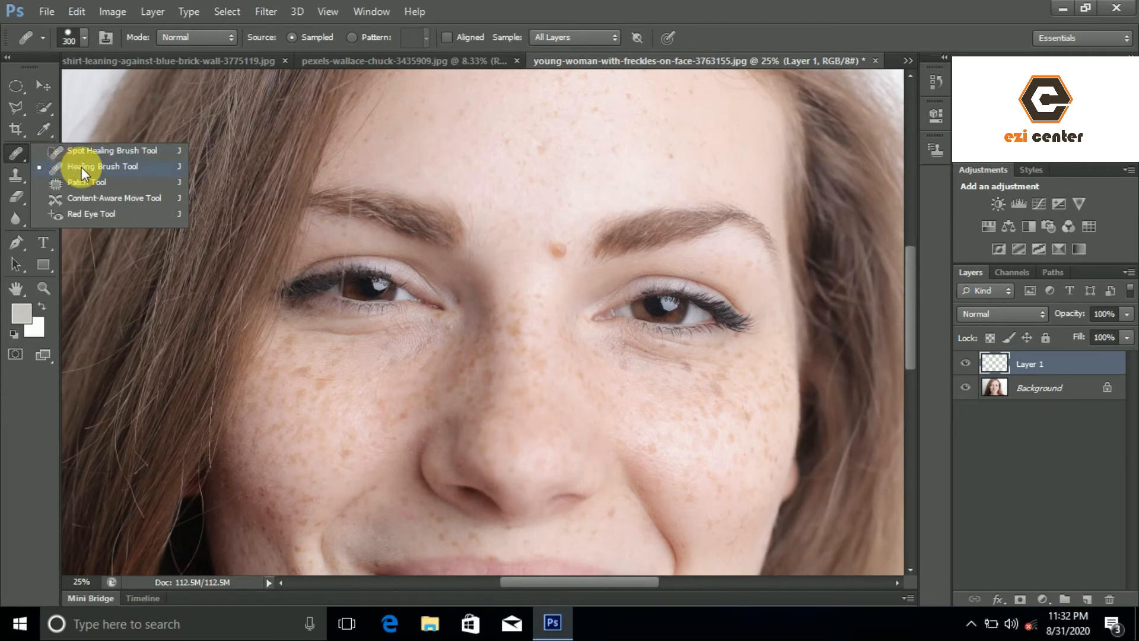
click(99, 167)
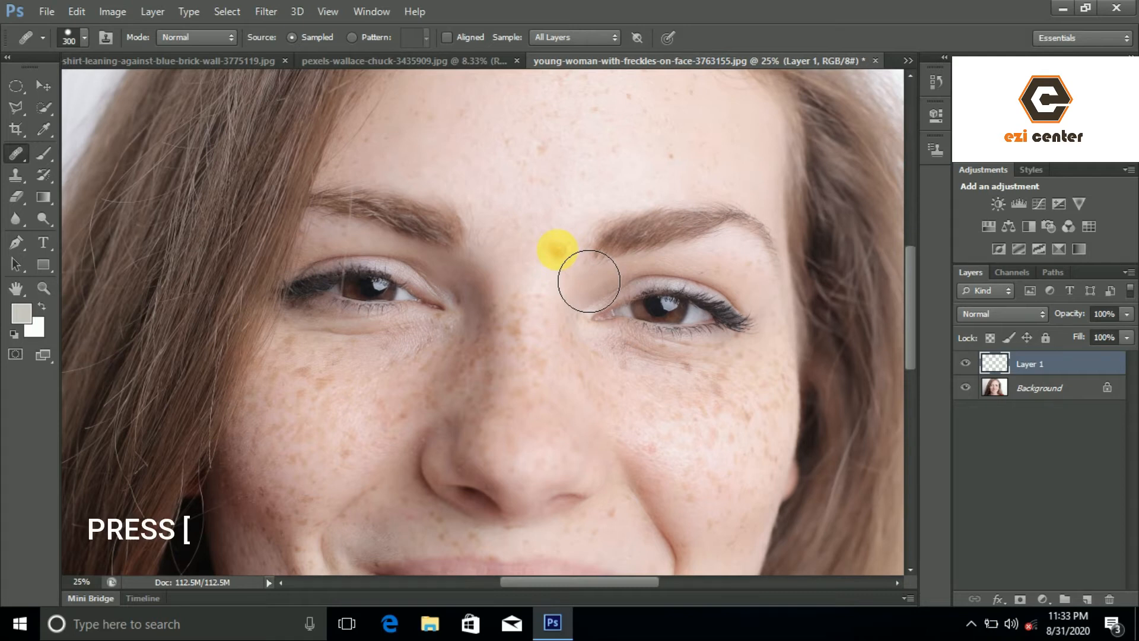
- Reduce the healing brush size to 150 for working on the mole between the eyebrows
key(bracketleft)
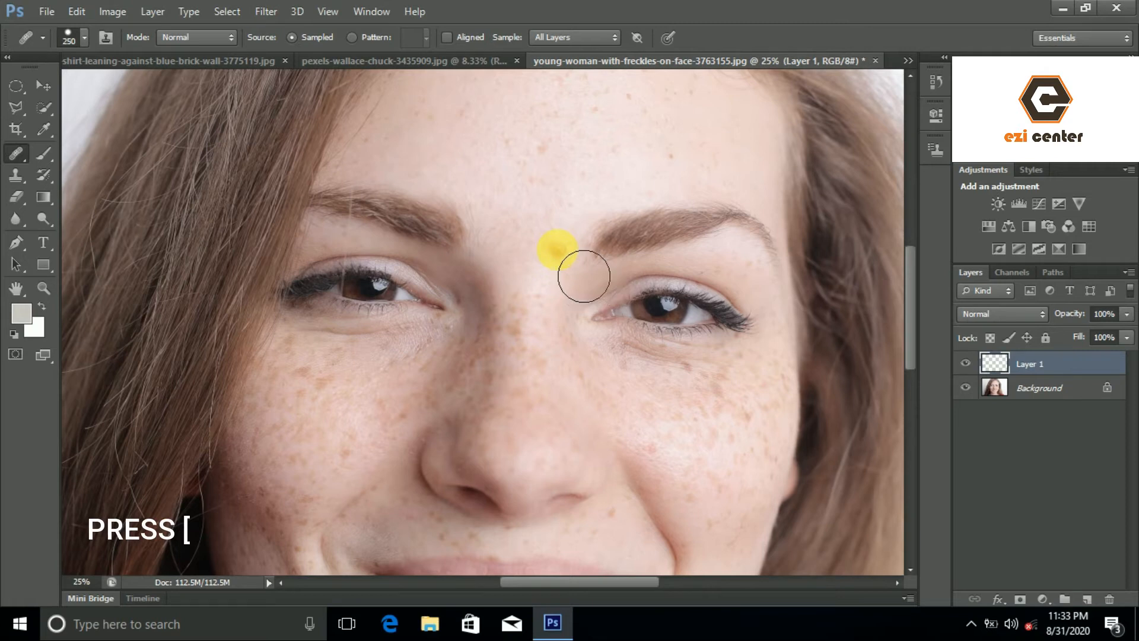
key(bracketleft)
key(bracketleft)
key(bracketleft)
key(bracketright)
key(bracketright)
key(bracketright)
key(bracketleft)
key(bracketleft)
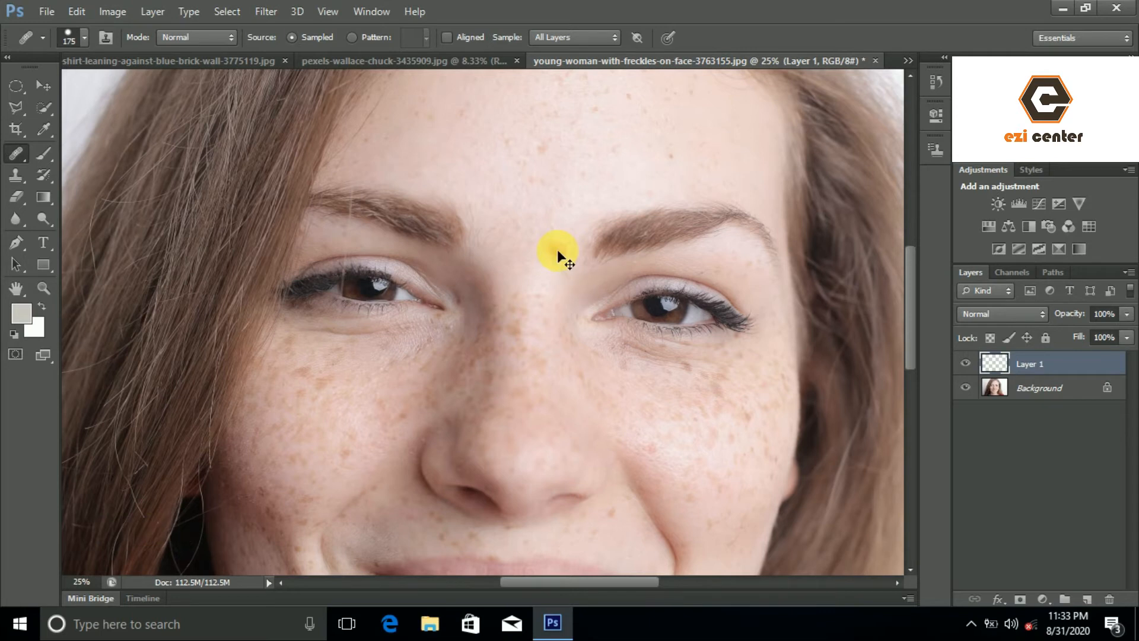
key(ctrl+plus)
drag(593, 251, 537, 350)
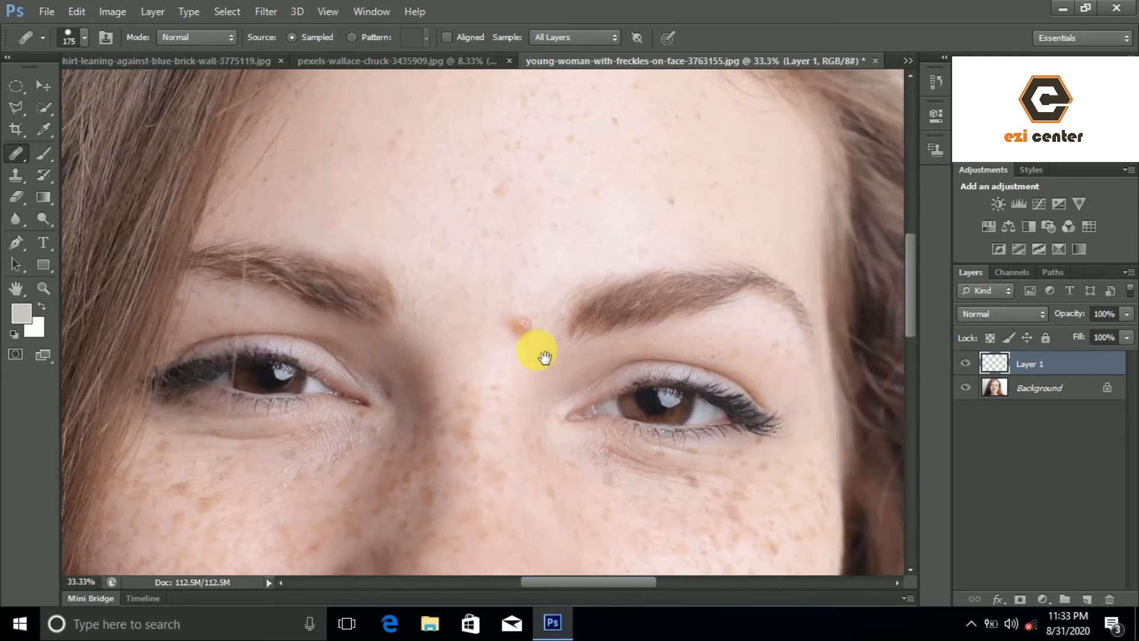
key(ctrl+plus)
drag(578, 380, 590, 341)
key(bracketleft)
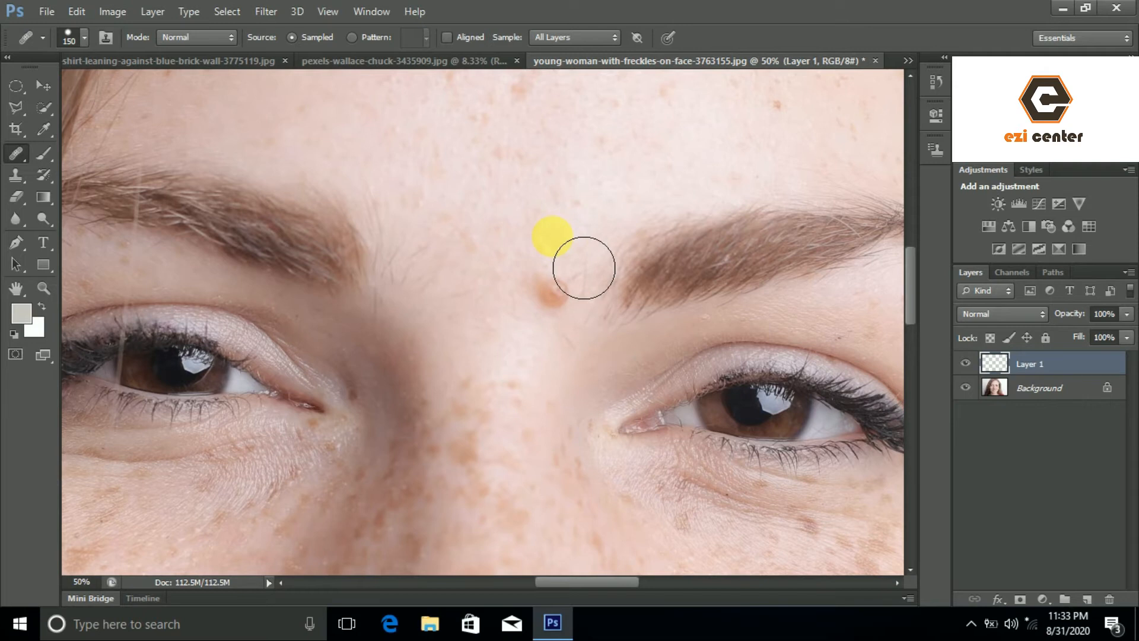
- Try healing the mole between the eyebrows with skin sampled from the forehead, and undo the stroke
click(572, 305)
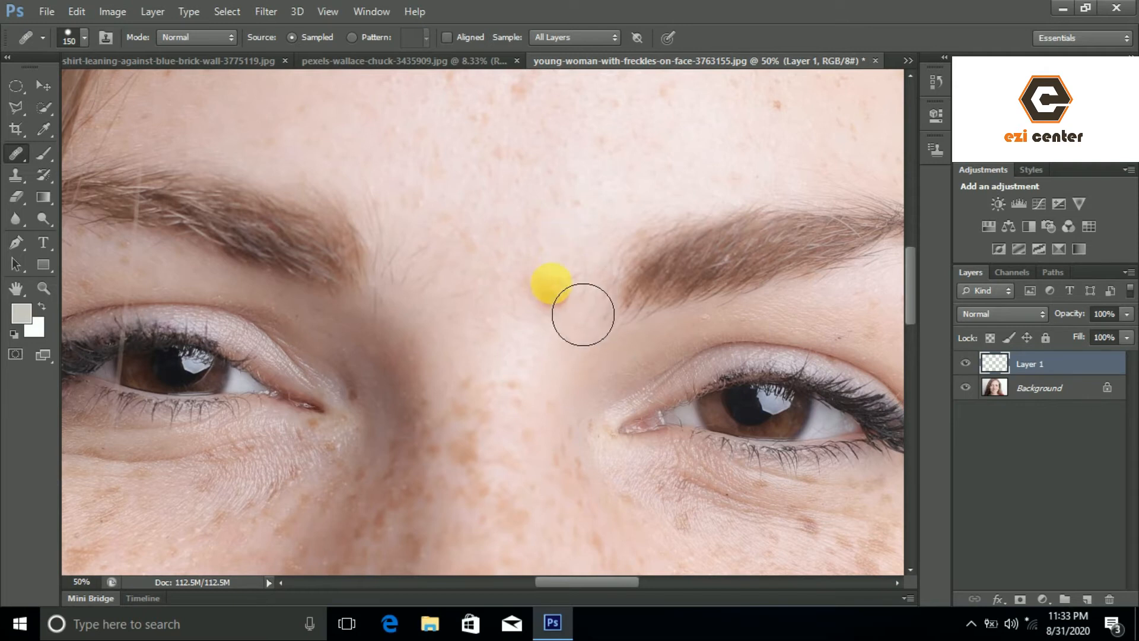
alt+click(578, 96)
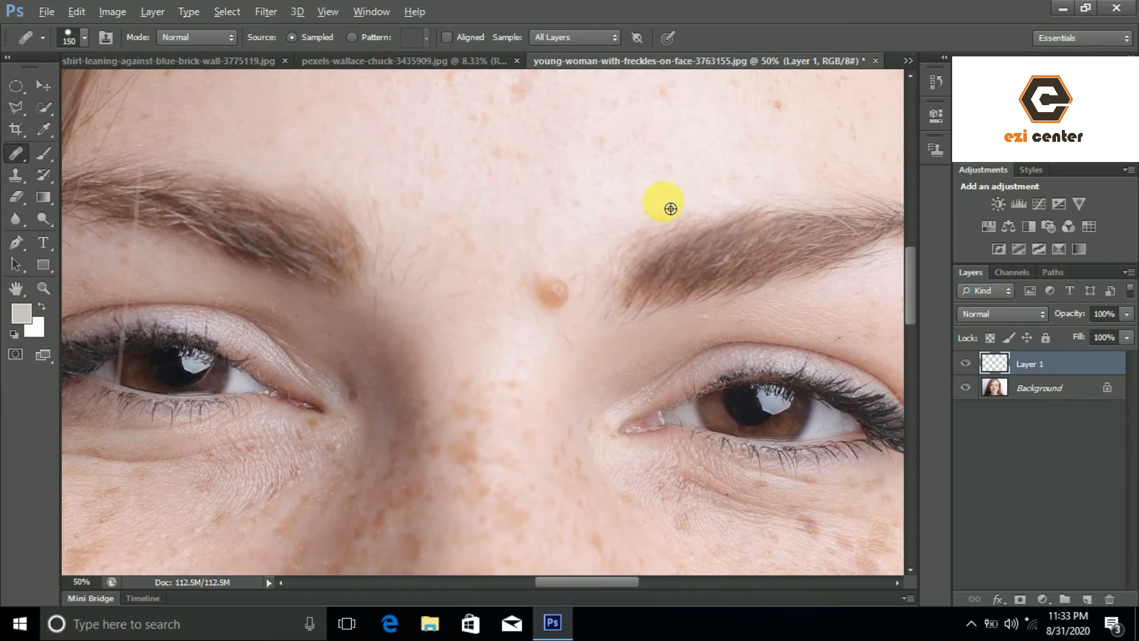
click(553, 290)
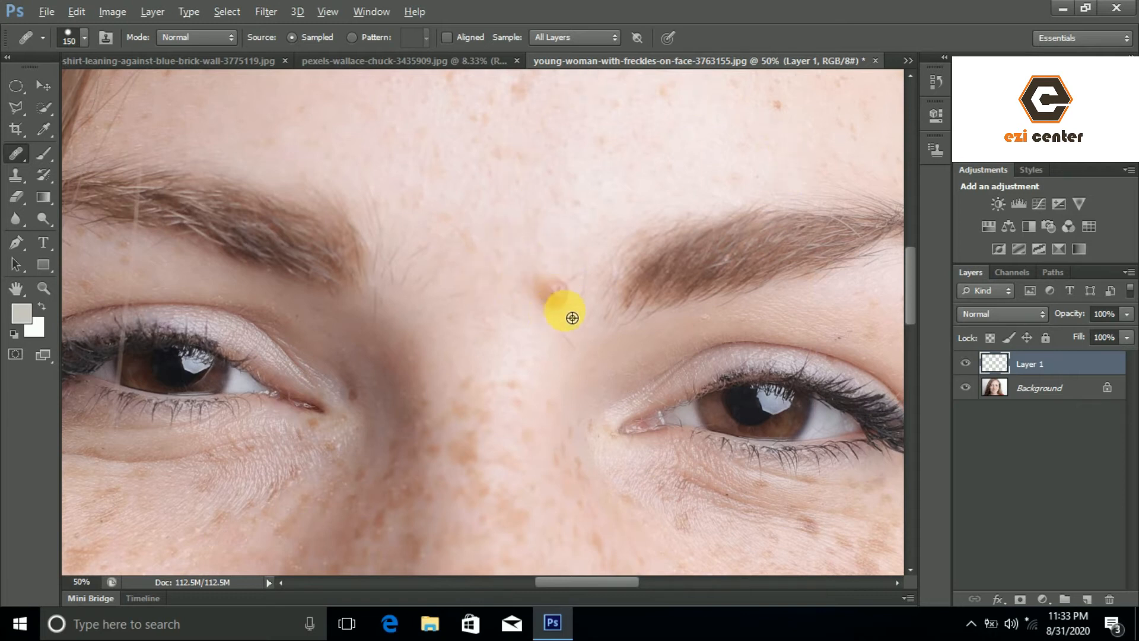
key(ctrl+z)
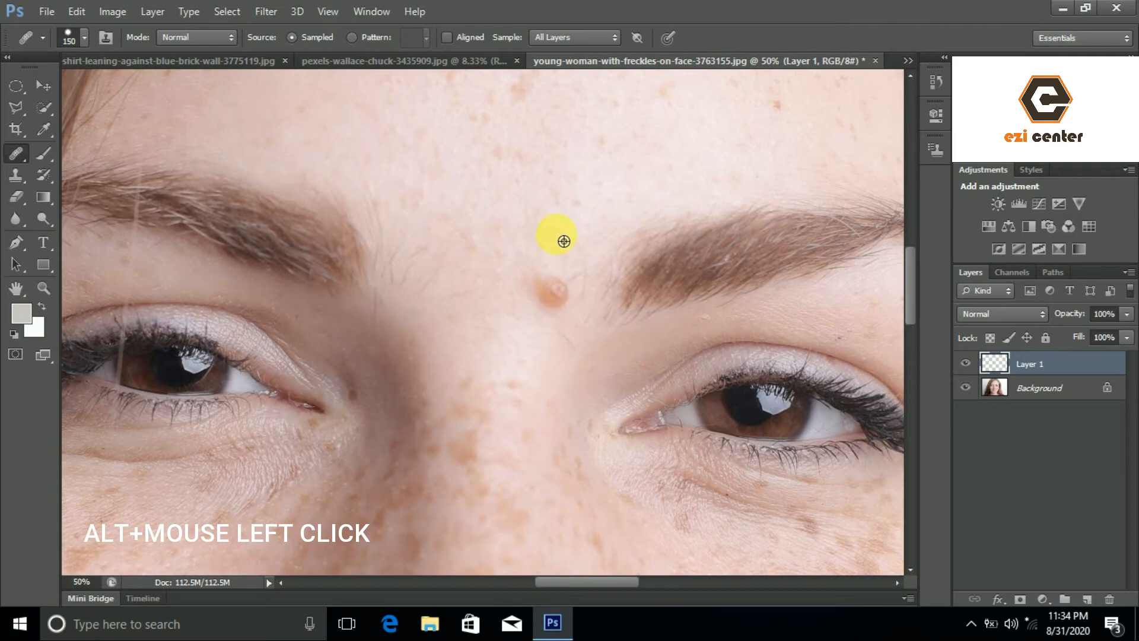
- Heal the mole between the eyebrows and the freckles down the side of the nose bridge using clean skin nearby
drag(556, 261, 555, 294)
click(558, 411)
click(564, 433)
click(588, 483)
click(568, 491)
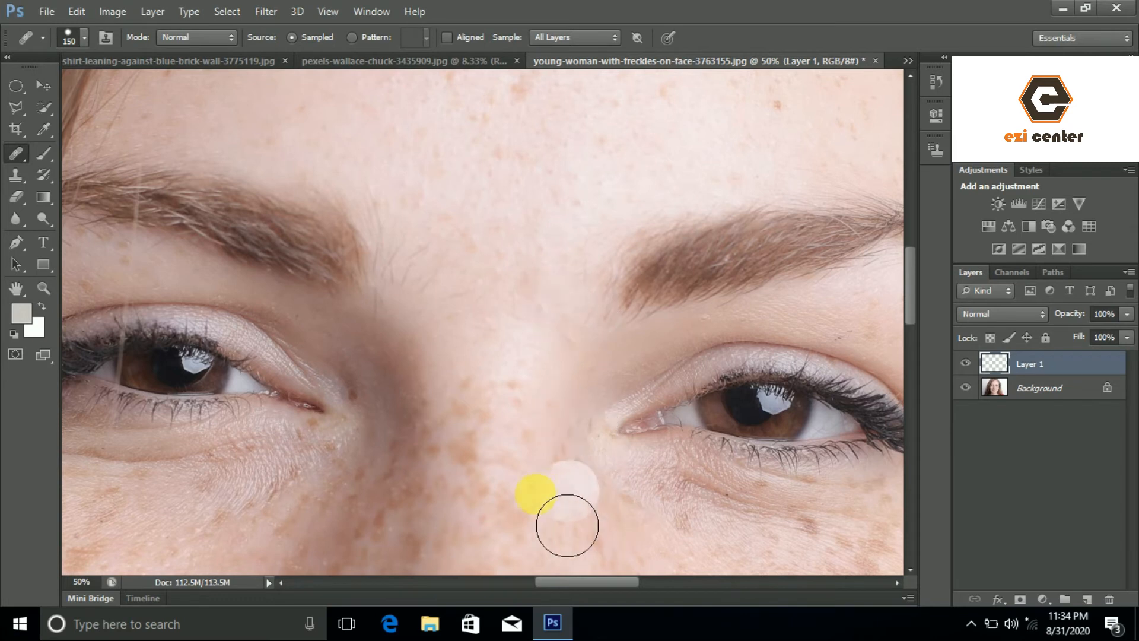
- Sample skin just below the mole near the corner of the mouth and heal the mole with it
drag(418, 483, 613, 229)
mouse_move(451, 522)
mouse_down()
mouse_move(534, 390)
mouse_move(508, 267)
mouse_up()
drag(628, 343, 528, 368)
click(467, 406)
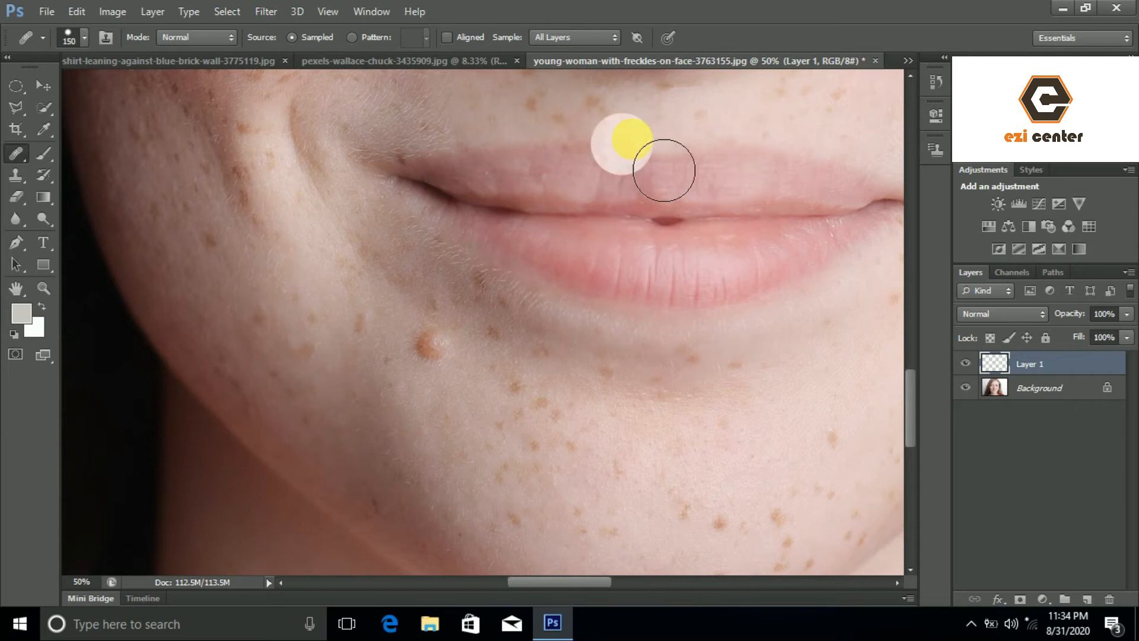
alt+click(462, 394)
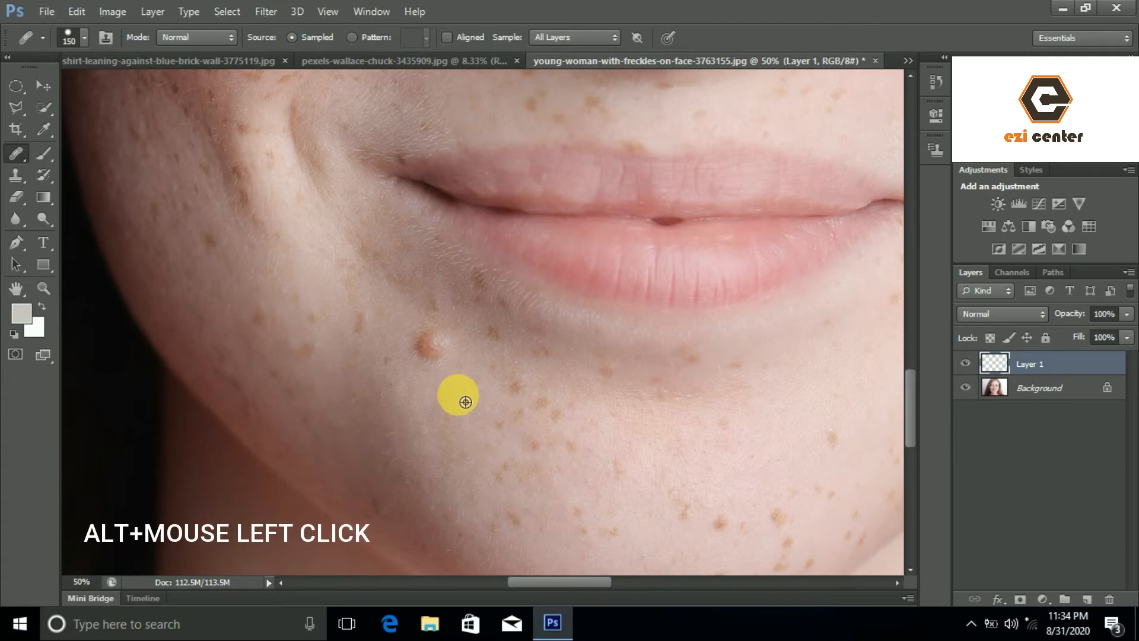
click(435, 350)
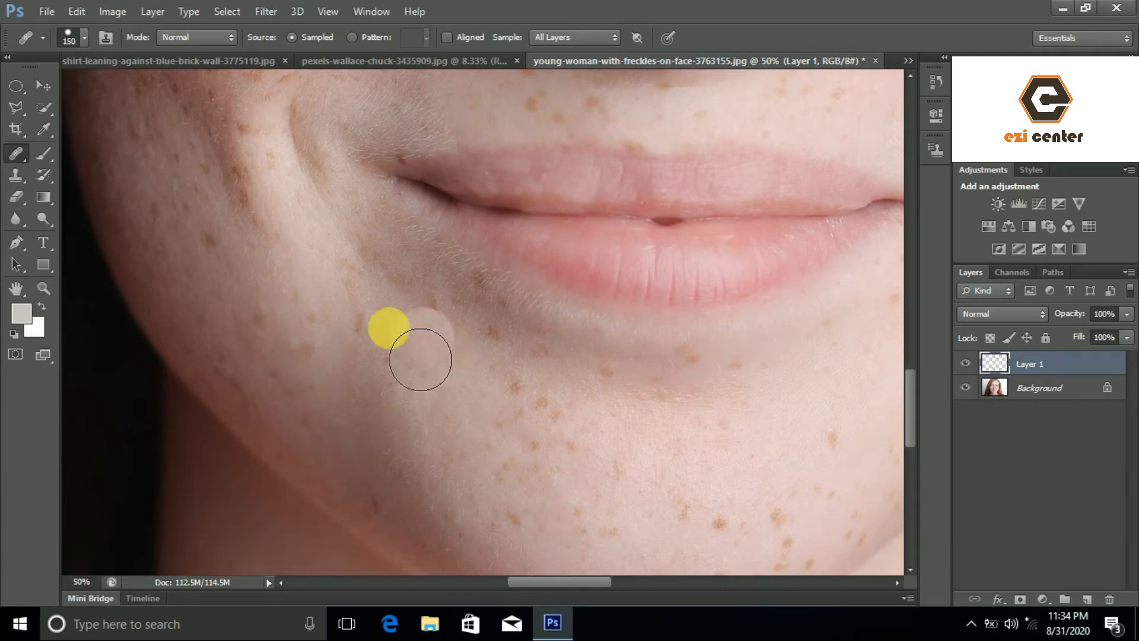
click(435, 348)
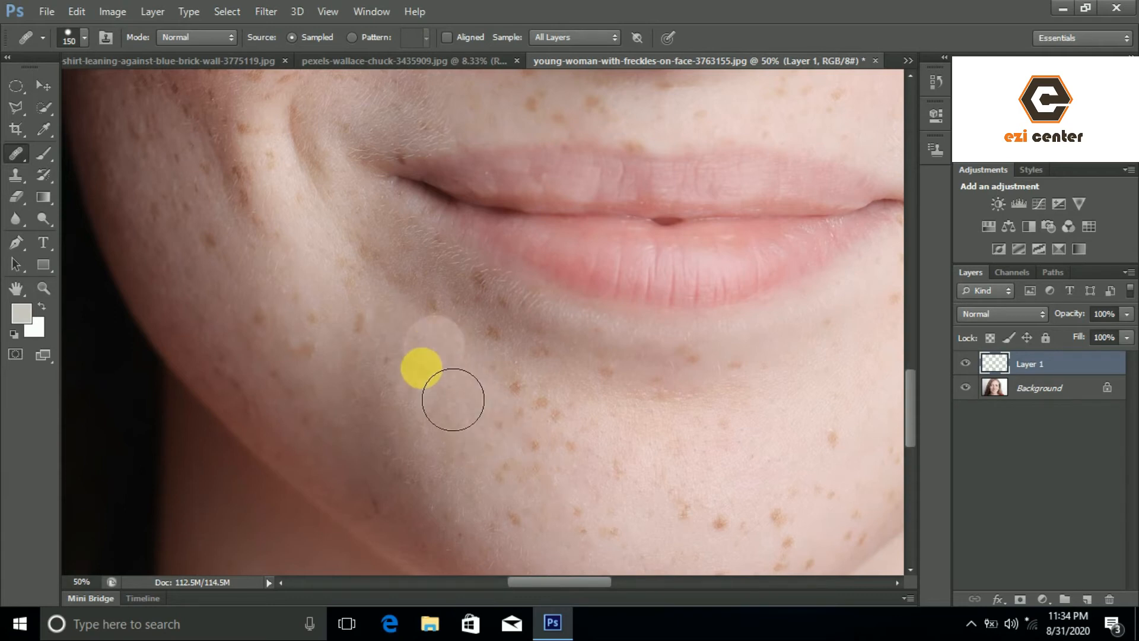
- Apply further healing dabs to the chin skin around and below the removed mole
click(346, 432)
click(374, 422)
click(416, 417)
click(451, 419)
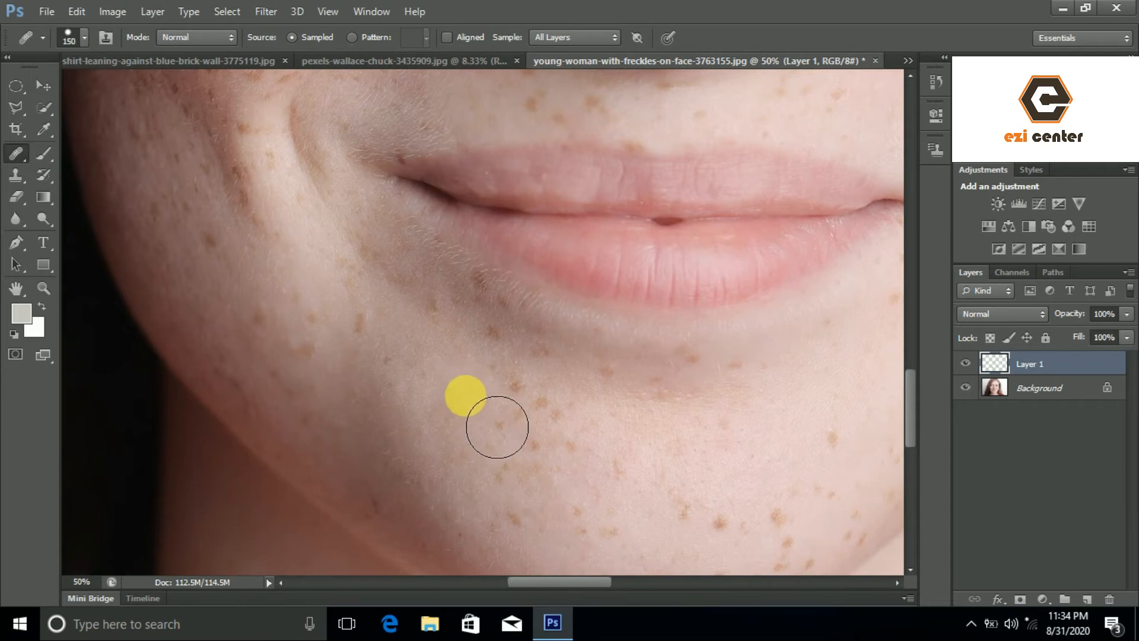
click(452, 362)
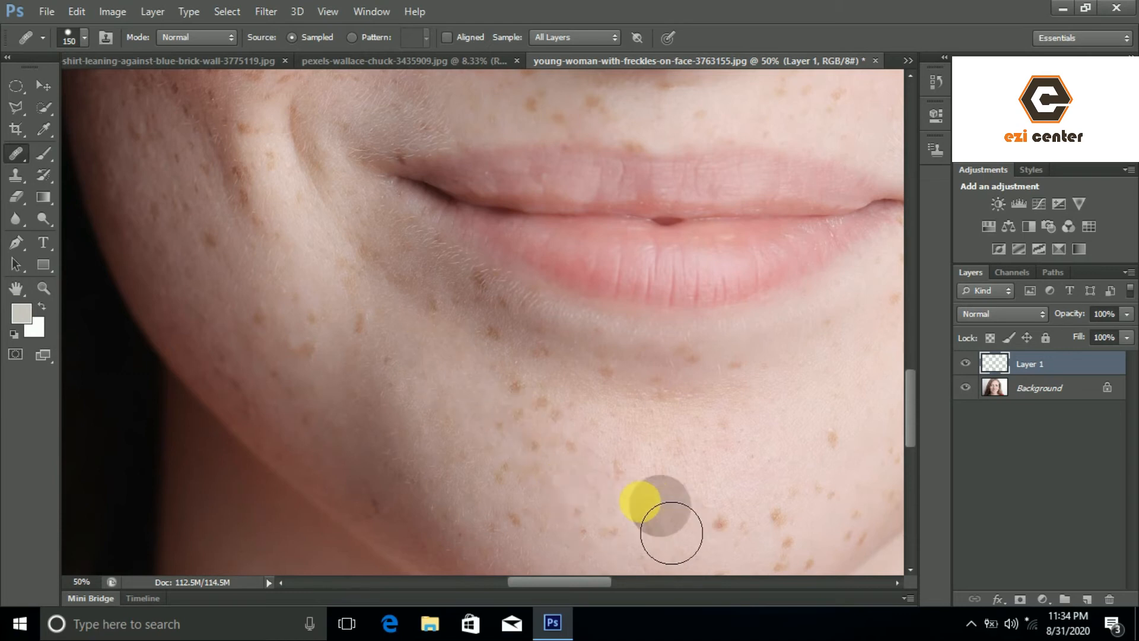
- Hide and show Layer 1 to compare the healed area between the eyebrows with the original photo
mouse_move(705, 180)
mouse_down()
mouse_move(542, 399)
mouse_move(597, 364)
mouse_move(552, 292)
mouse_move(576, 359)
mouse_move(594, 291)
mouse_up()
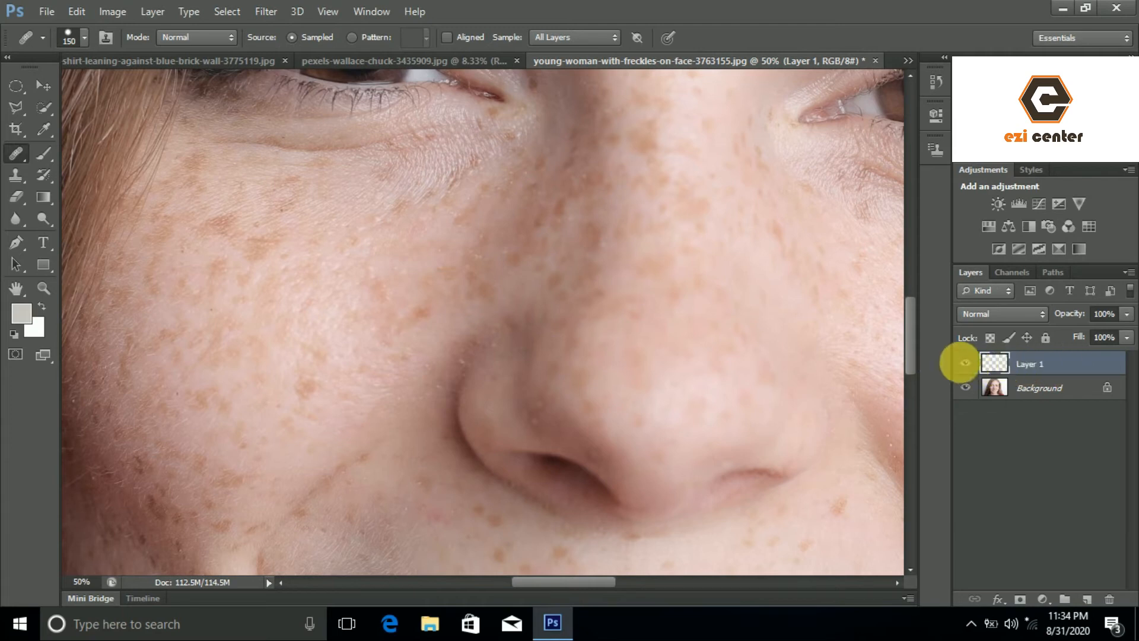
key(ctrl+minus)
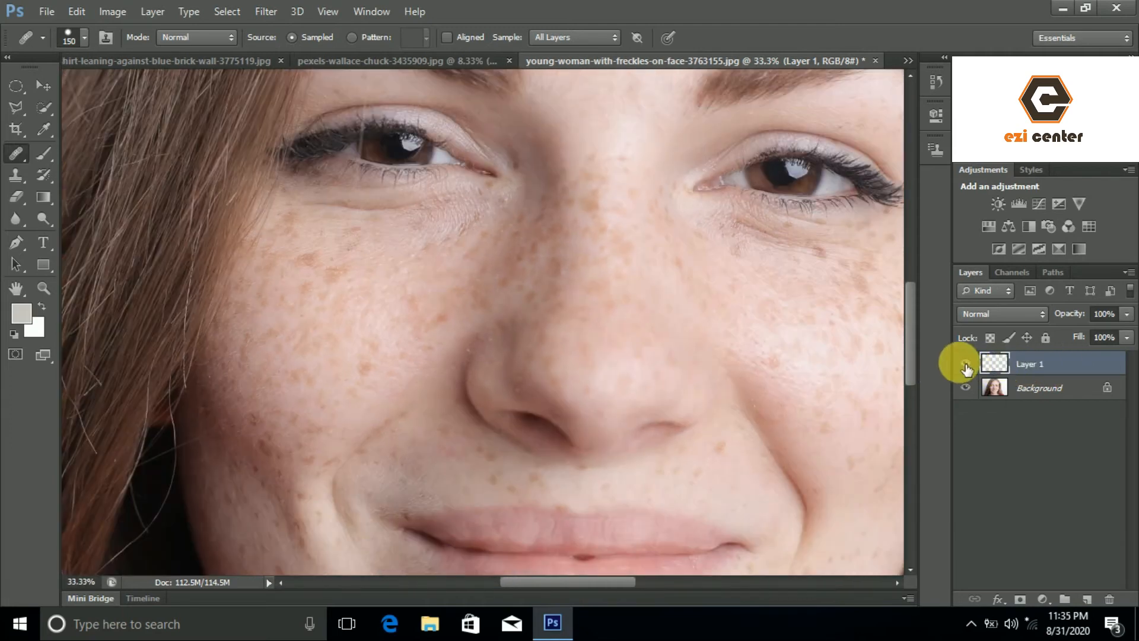
drag(681, 297, 589, 367)
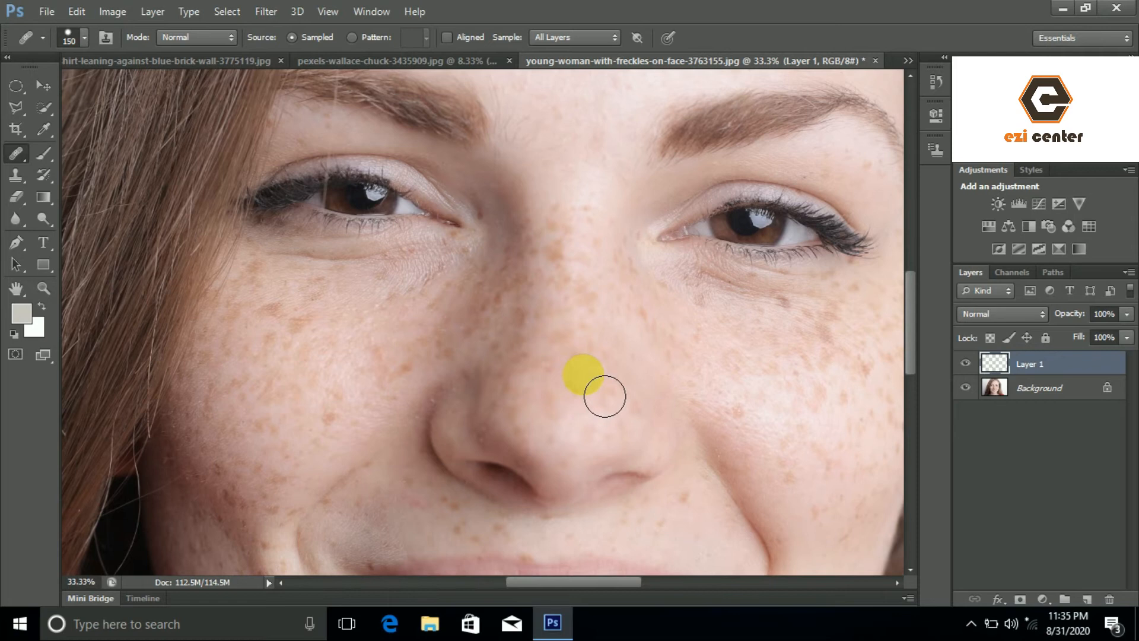
drag(680, 336, 620, 401)
drag(589, 351, 606, 315)
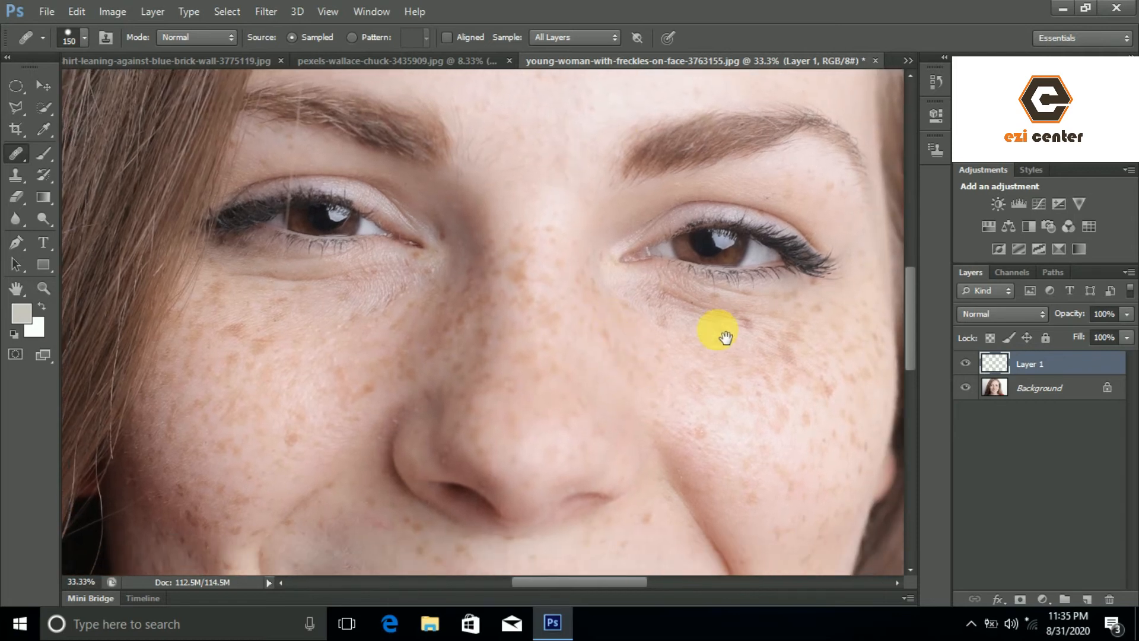
drag(579, 367, 581, 382)
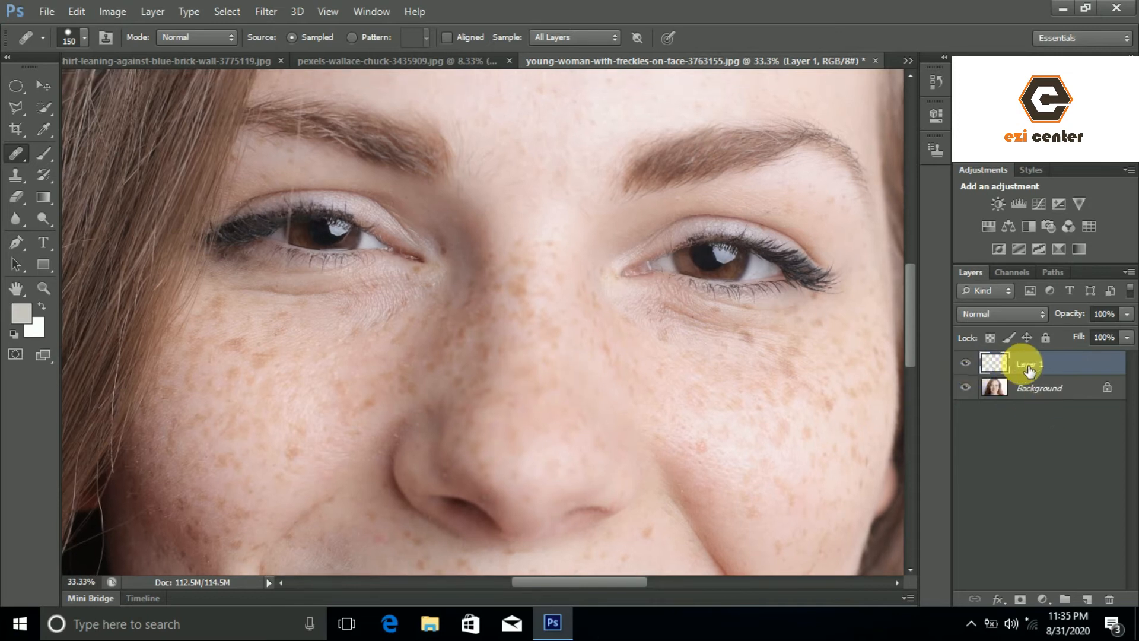
click(970, 366)
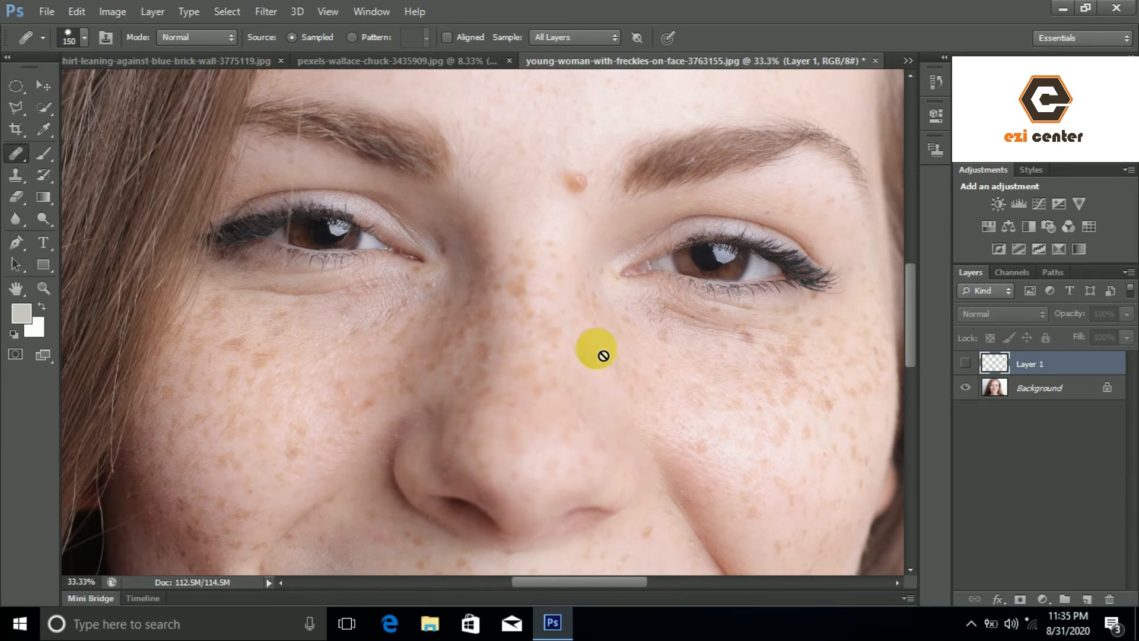
click(969, 368)
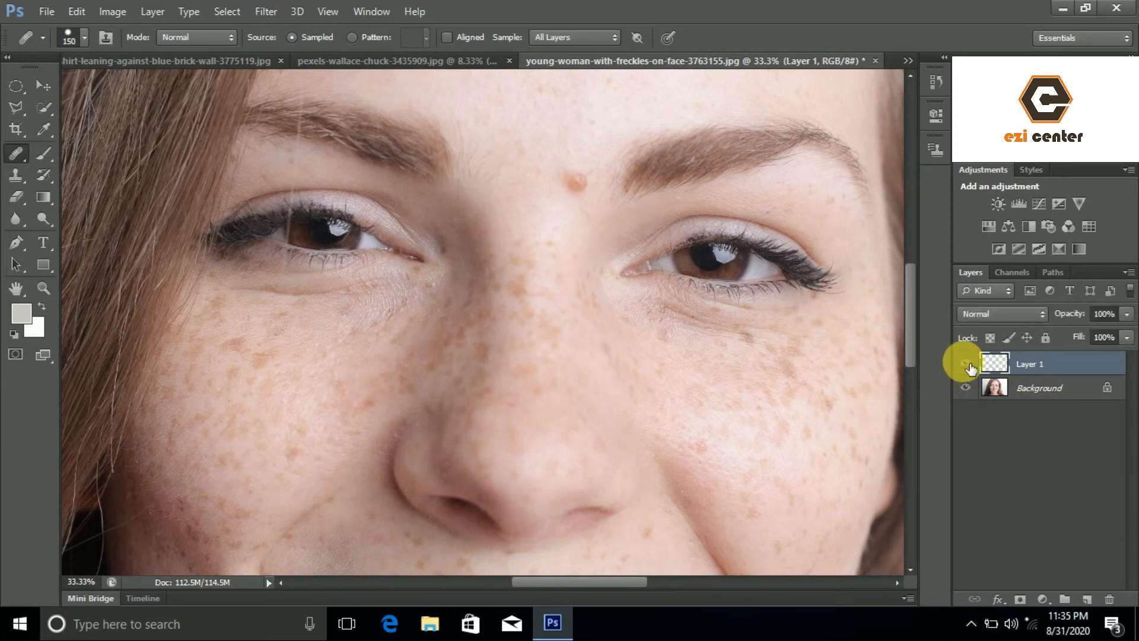
- Compare the mouth, chin and brow areas with Layer 1 hidden, and show the layer again
drag(590, 407, 605, 247)
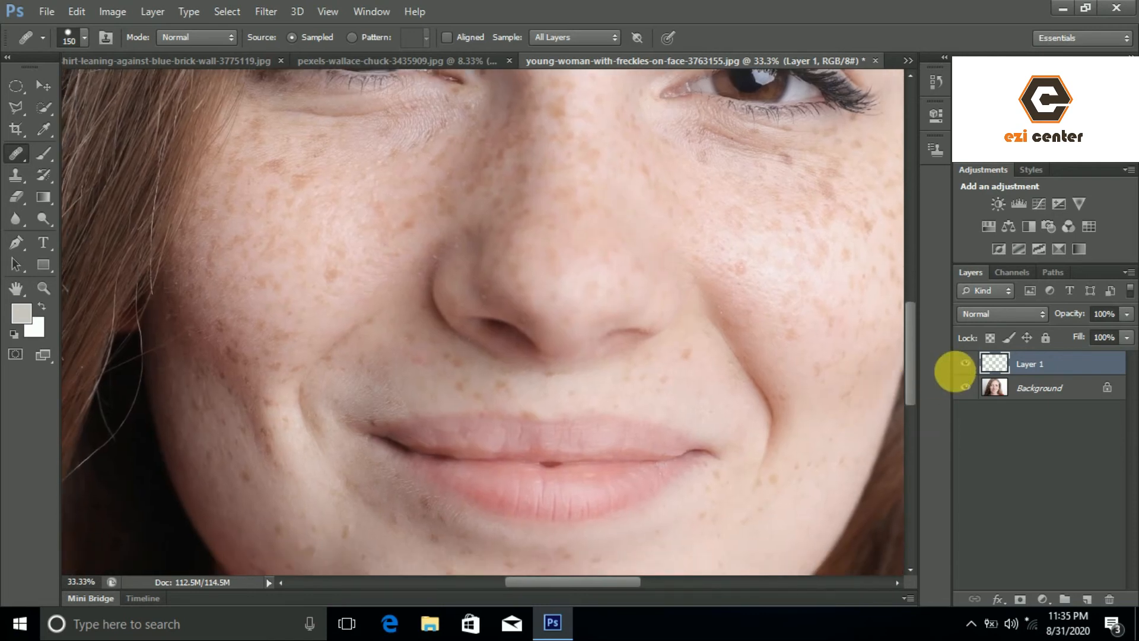
click(971, 370)
mouse_move(525, 476)
mouse_down()
mouse_move(534, 391)
mouse_move(530, 462)
mouse_up()
drag(646, 199, 579, 394)
drag(597, 345, 581, 413)
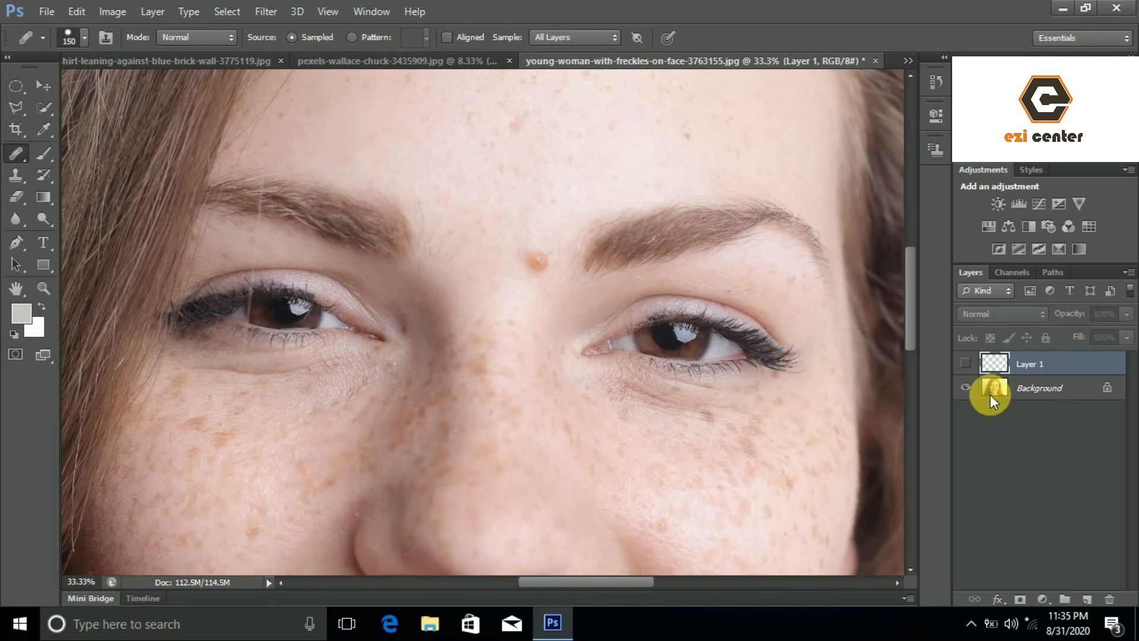
click(969, 371)
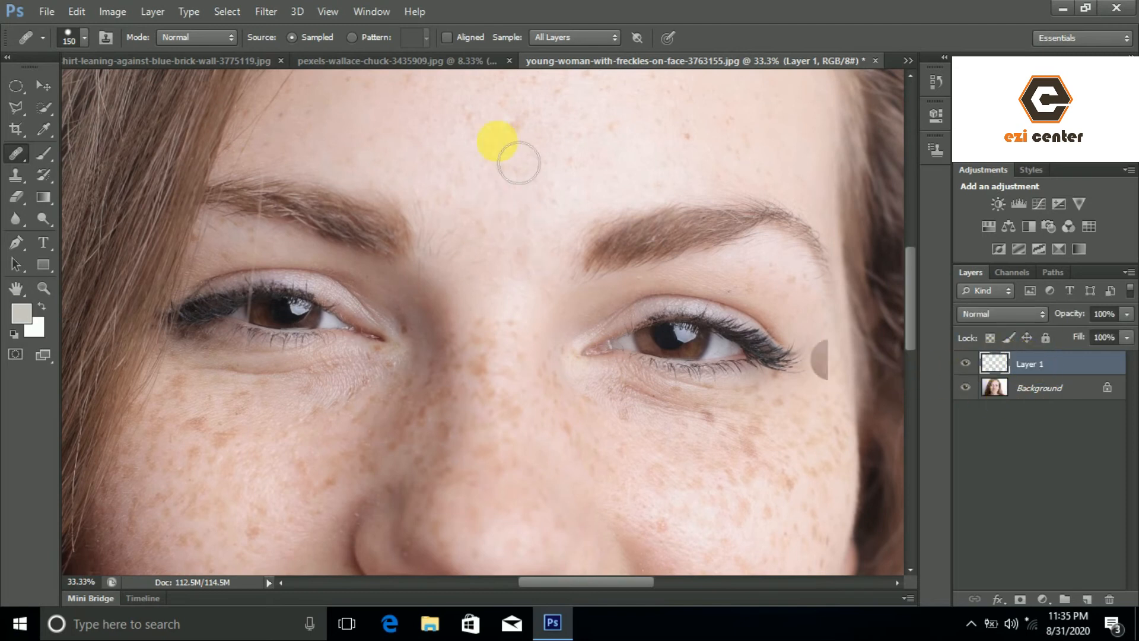
- Set the Healing Brush Tool's Sample option to All Layers
click(564, 38)
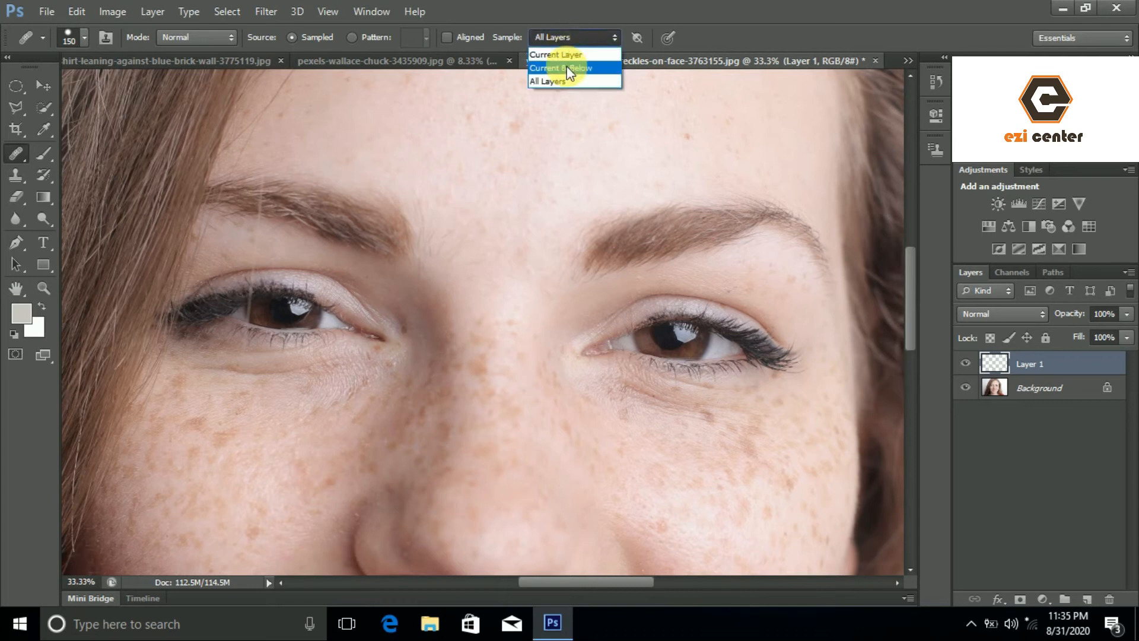
click(569, 85)
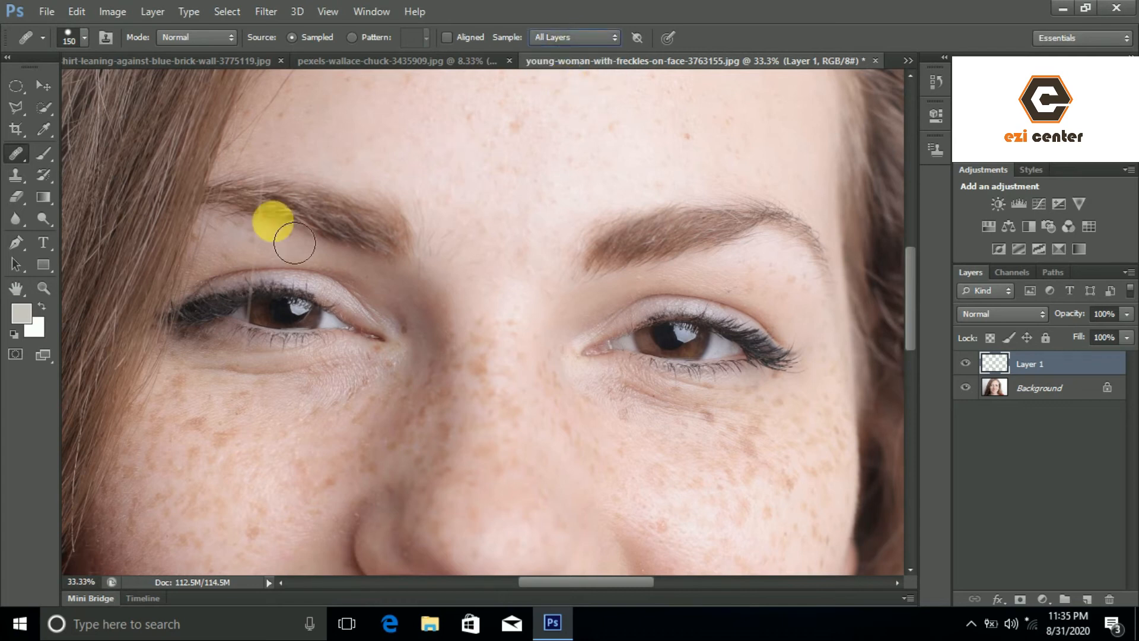
click(18, 156)
click(62, 166)
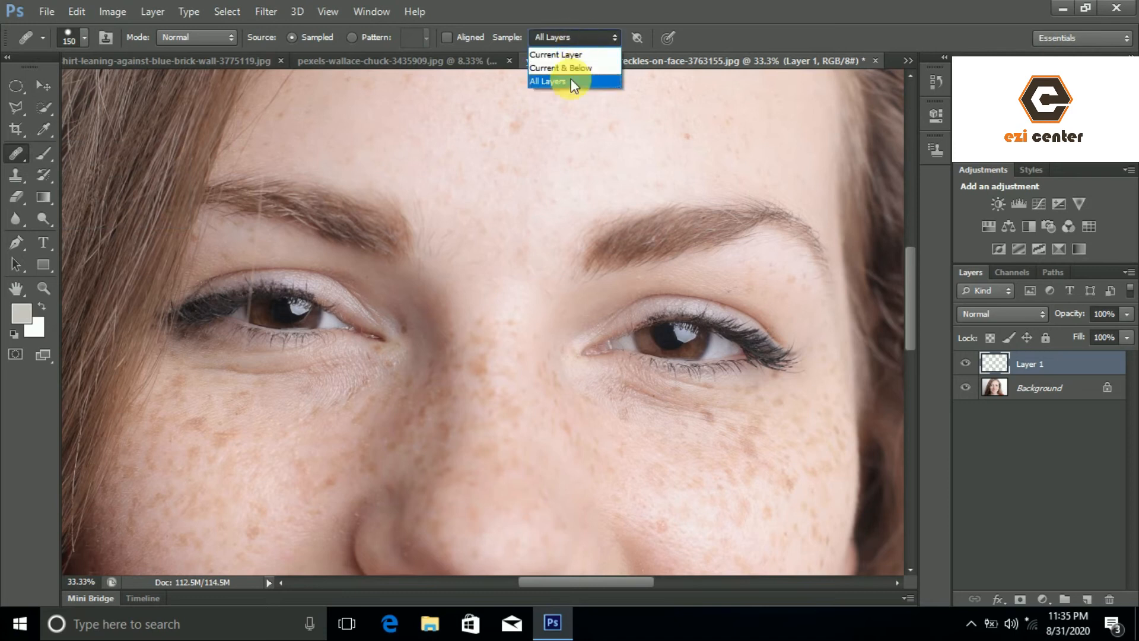
click(571, 79)
drag(572, 172, 598, 191)
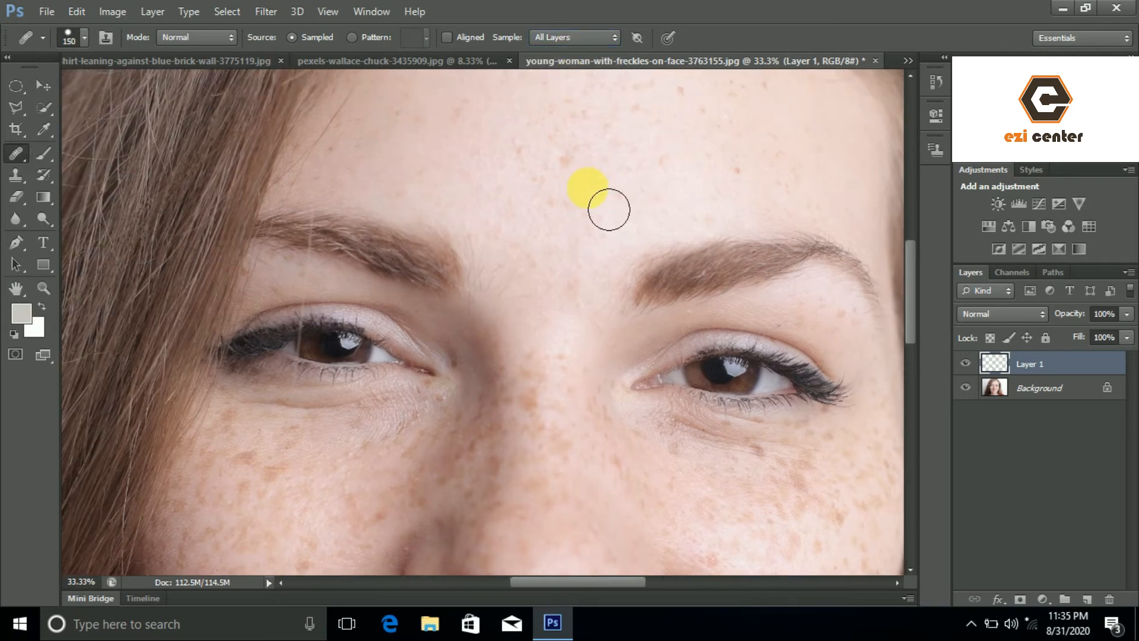
scroll(587, 188, down, 3)
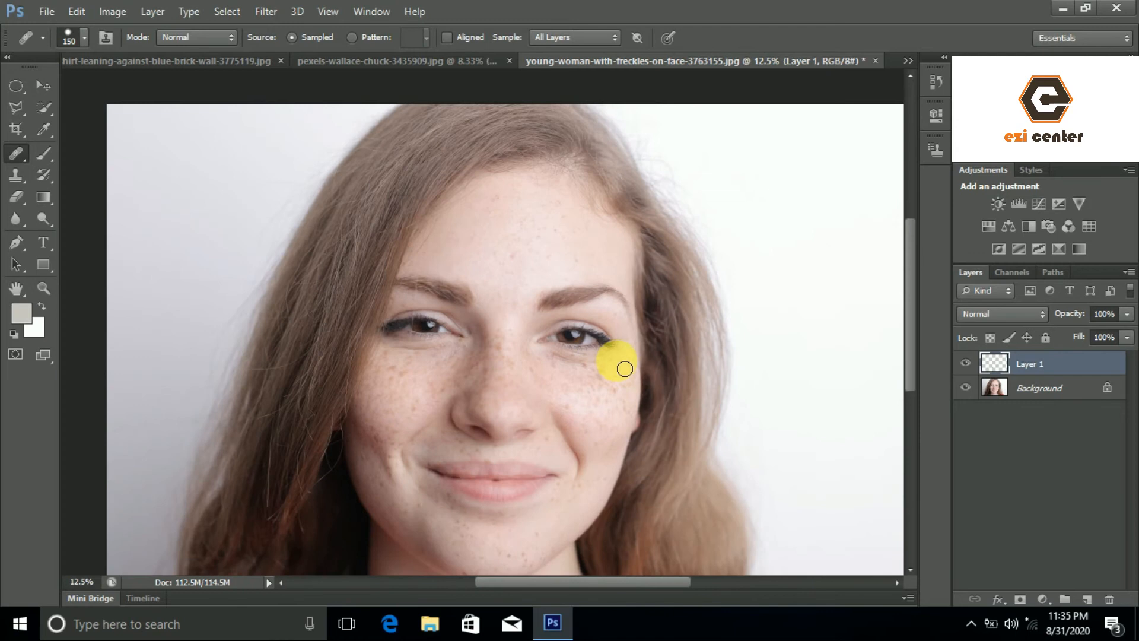
- Switch to the pexels-wallace-chuck-3435909.jpg photo and enlarge the Healing Brush to 300 px for the dark upper background
click(461, 61)
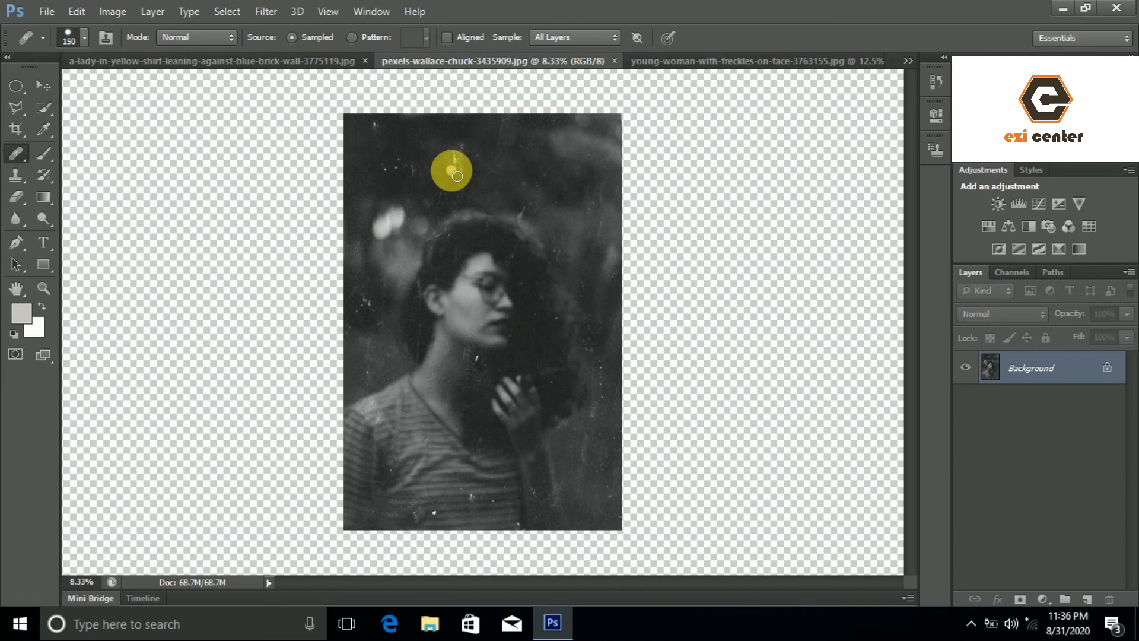
key(ctrl+plus)
key(ctrl+plus)
key(ctrl+plus)
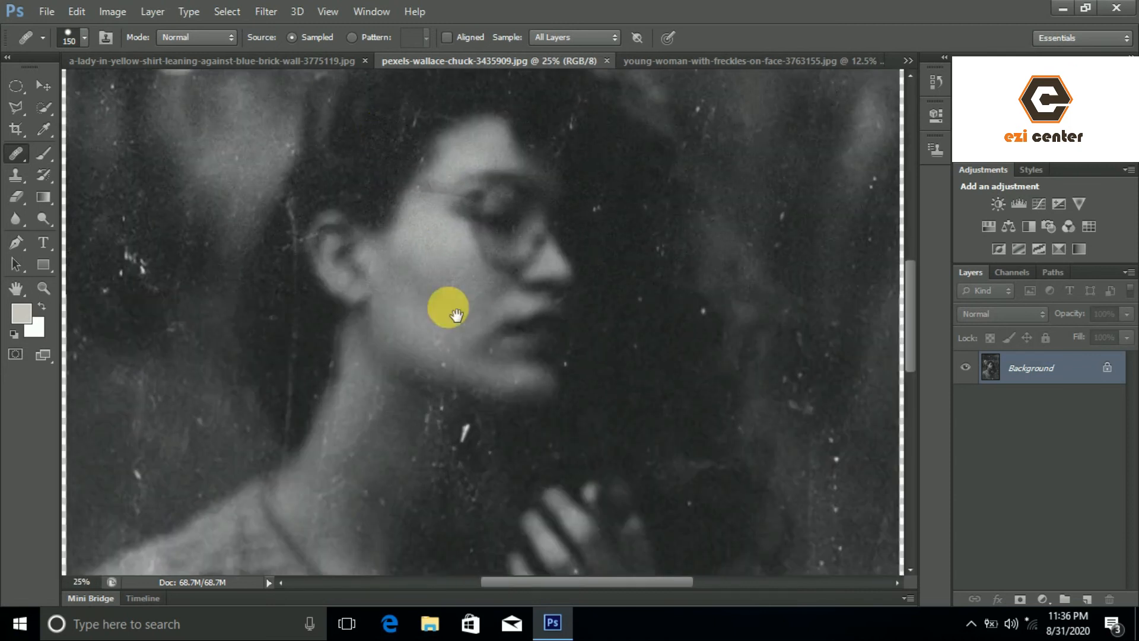
drag(456, 315, 528, 534)
drag(433, 237, 441, 330)
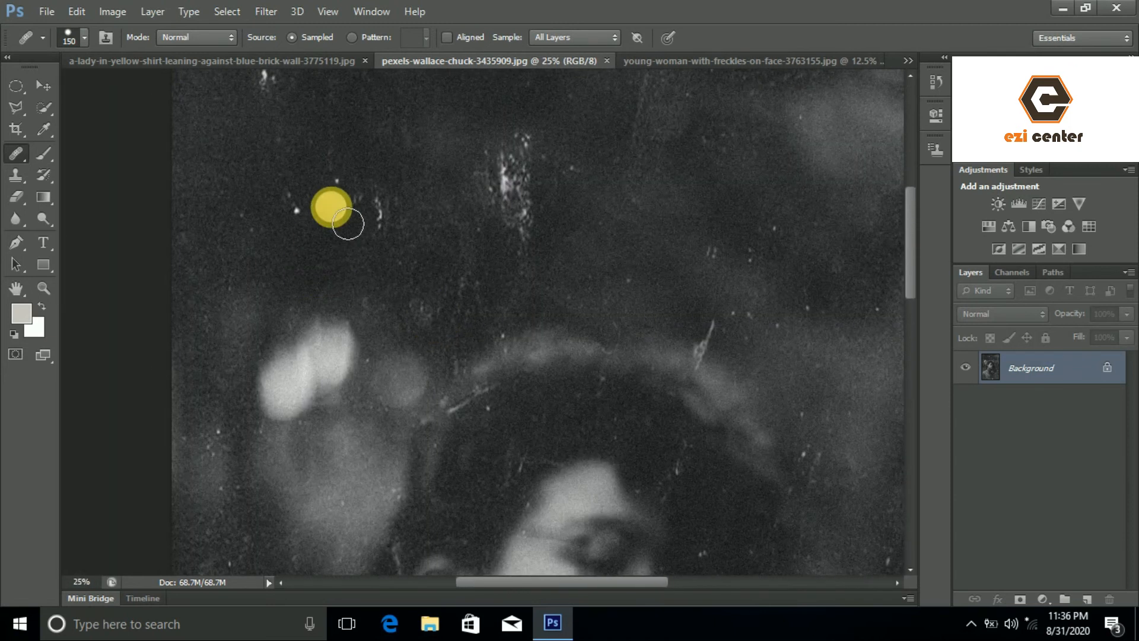
key(bracketright)
key(bracketright)
key(bracketright)
key(bracketright)
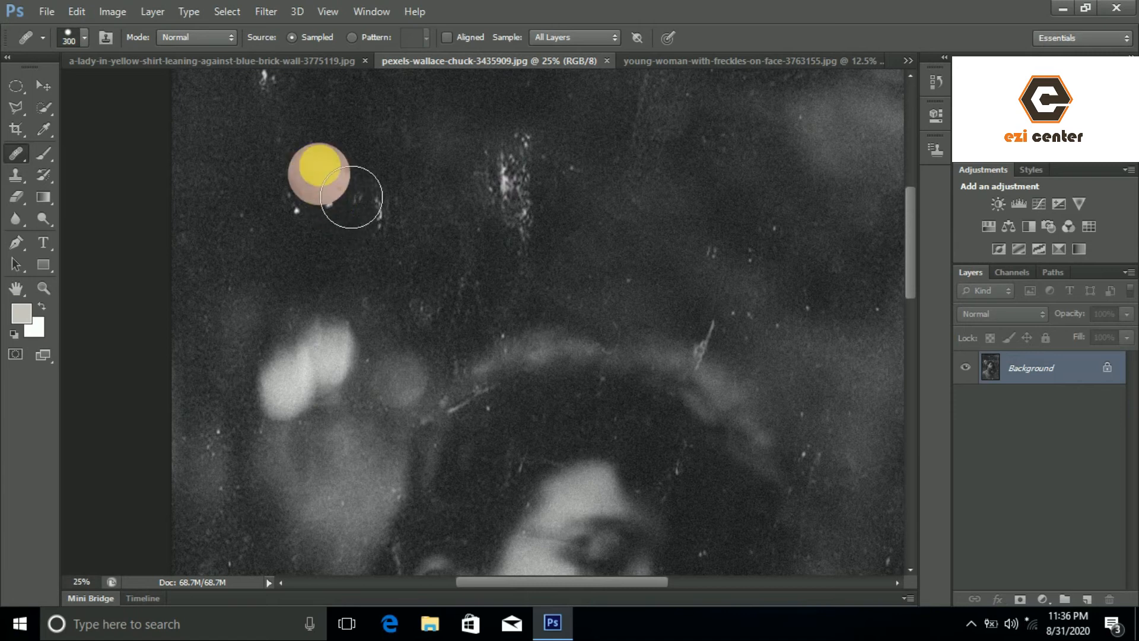
- Sample clean dark background and heal the white specks and short scratch above the bright blurred spot
click(320, 132)
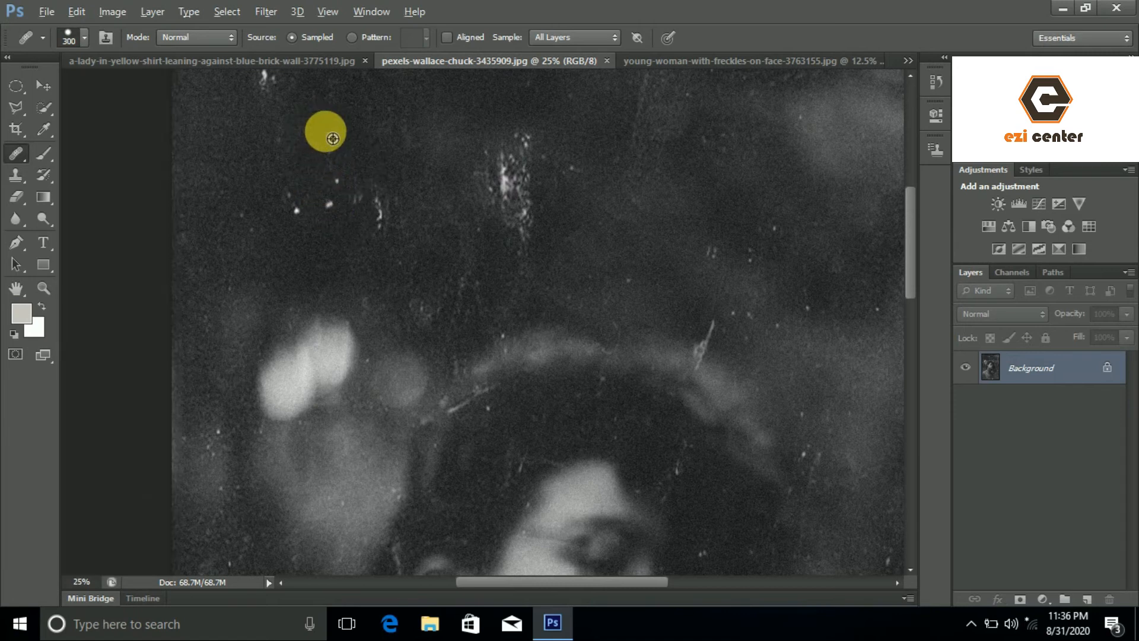
click(330, 196)
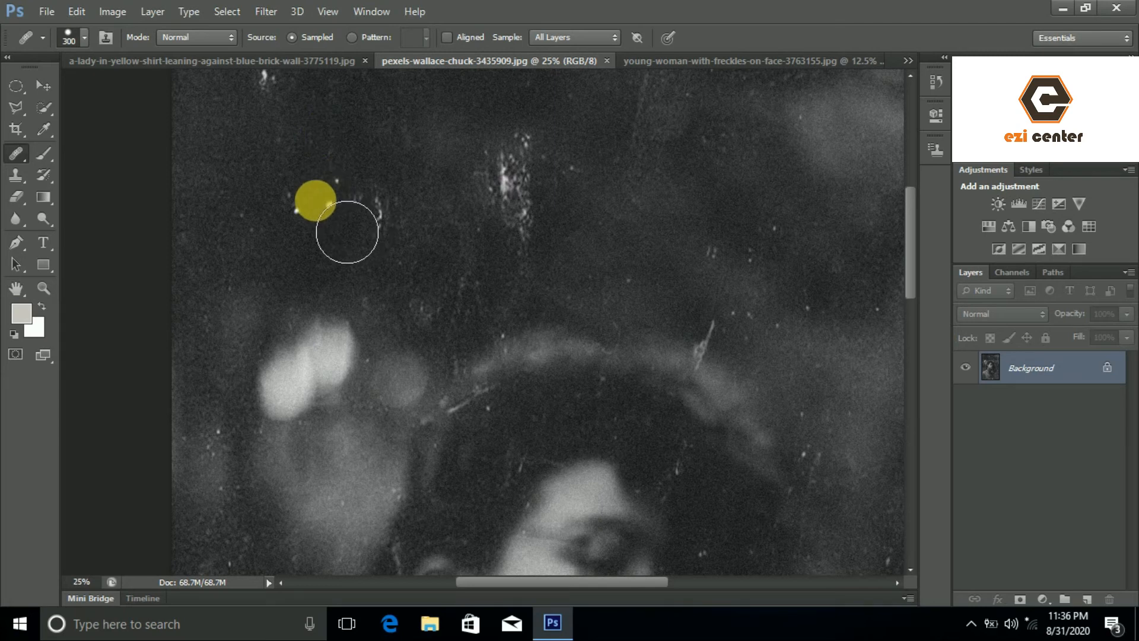
click(311, 217)
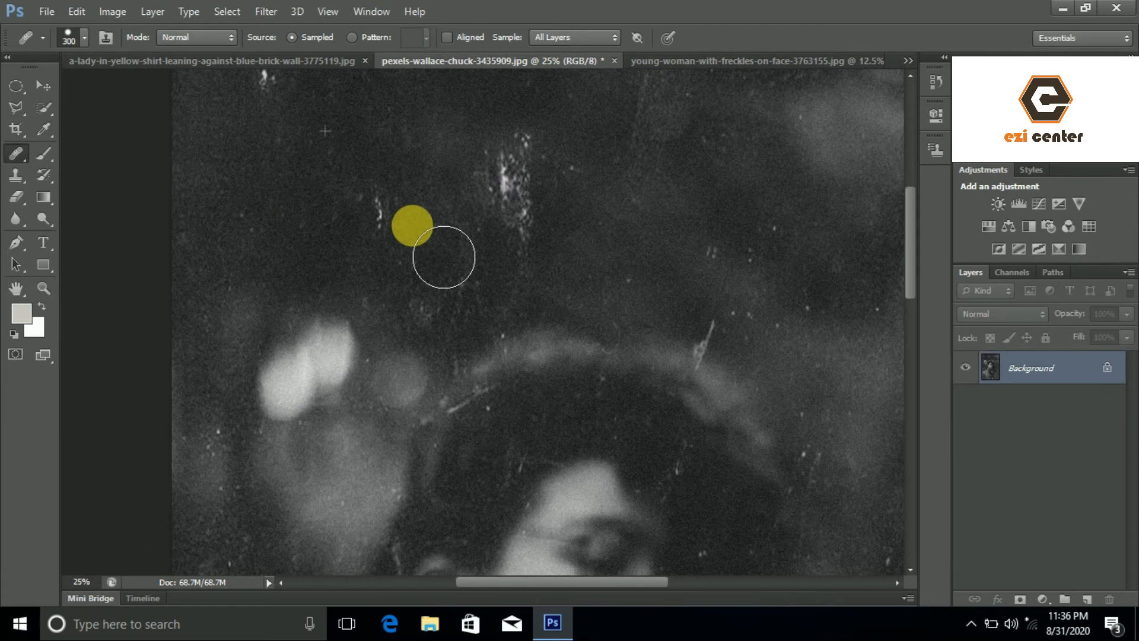
click(377, 227)
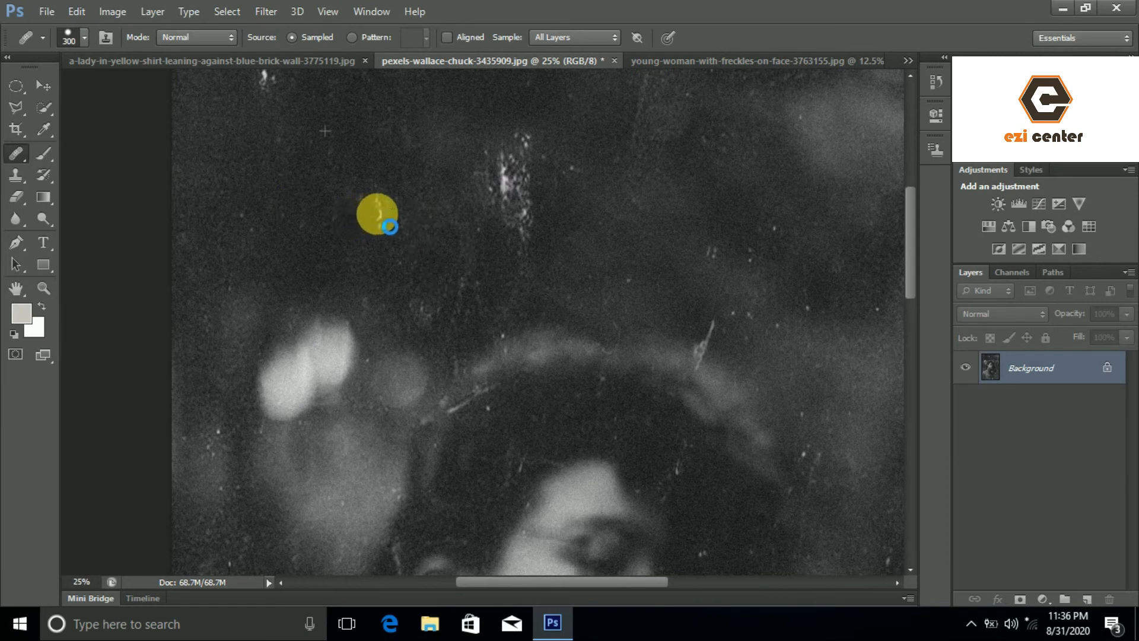
click(375, 212)
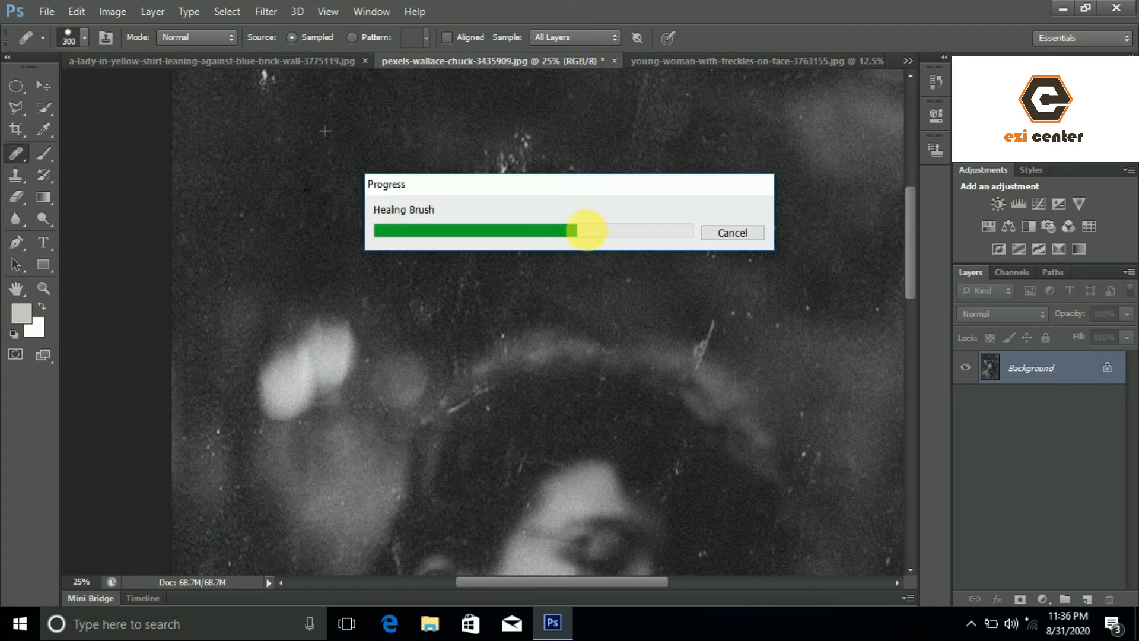
- Heal the white mark near the photo's upper-left corner using clean background sampled just below it
scroll(564, 290, up, 3)
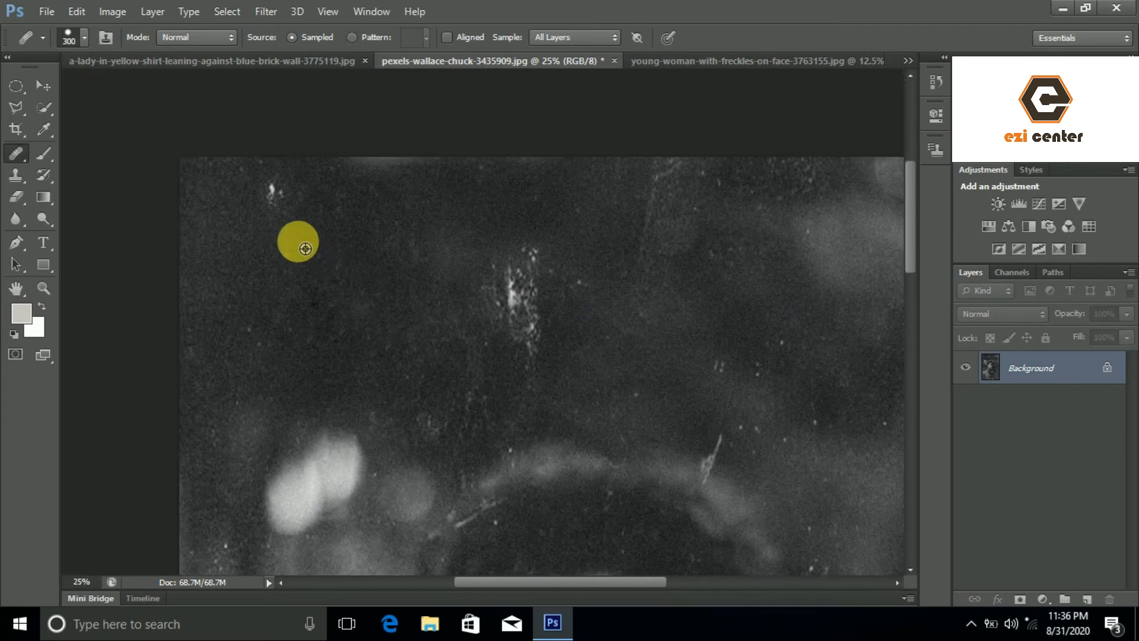
alt+click(298, 241)
click(275, 200)
click(432, 307)
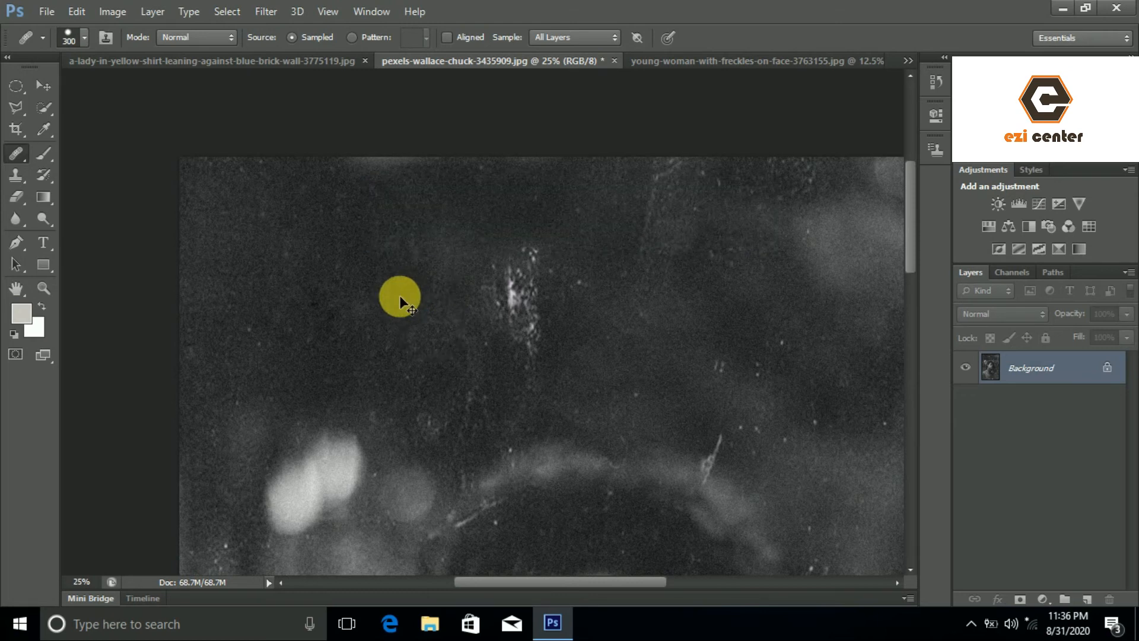
scroll(402, 296, down, 2)
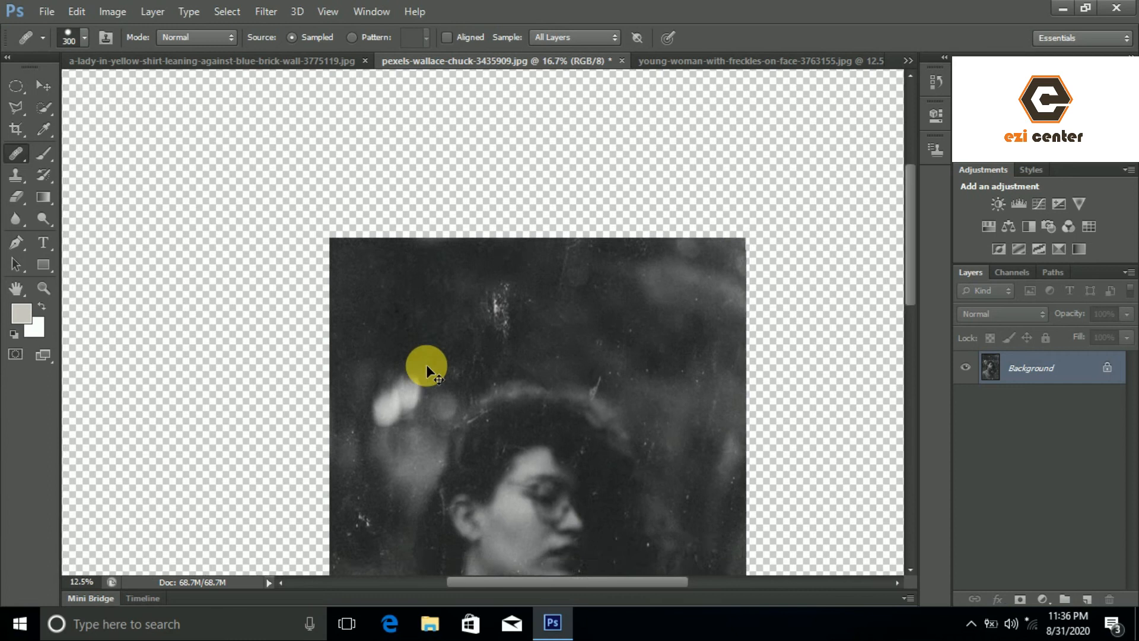
scroll(428, 366, down, 1)
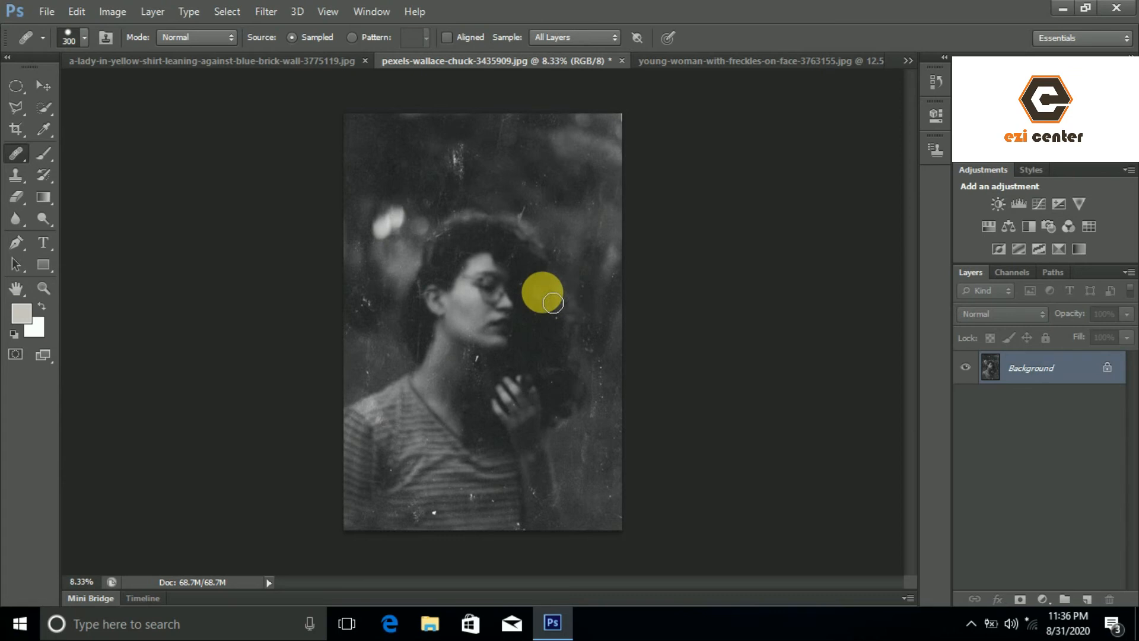
- Switch to the a-lady-in-yellow-shirt photo and set the Healing Brush mode to Replace for the wall shadow beside the shirt
click(253, 62)
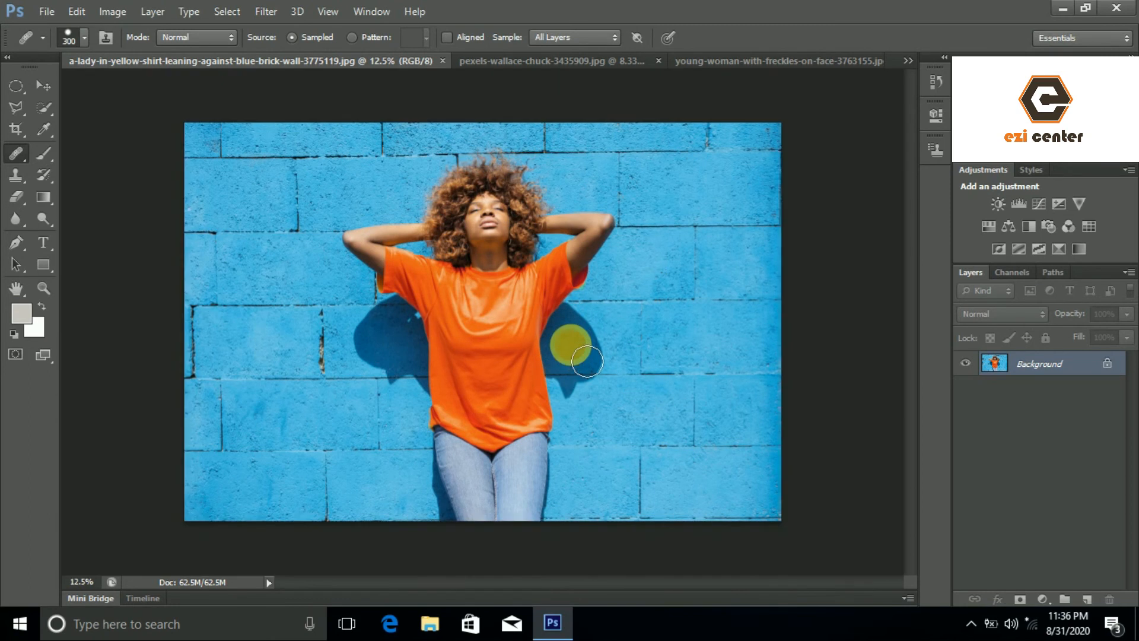
key(ctrl+plus)
key(ctrl+plus)
key(ctrl+plus)
key(ctrl+plus)
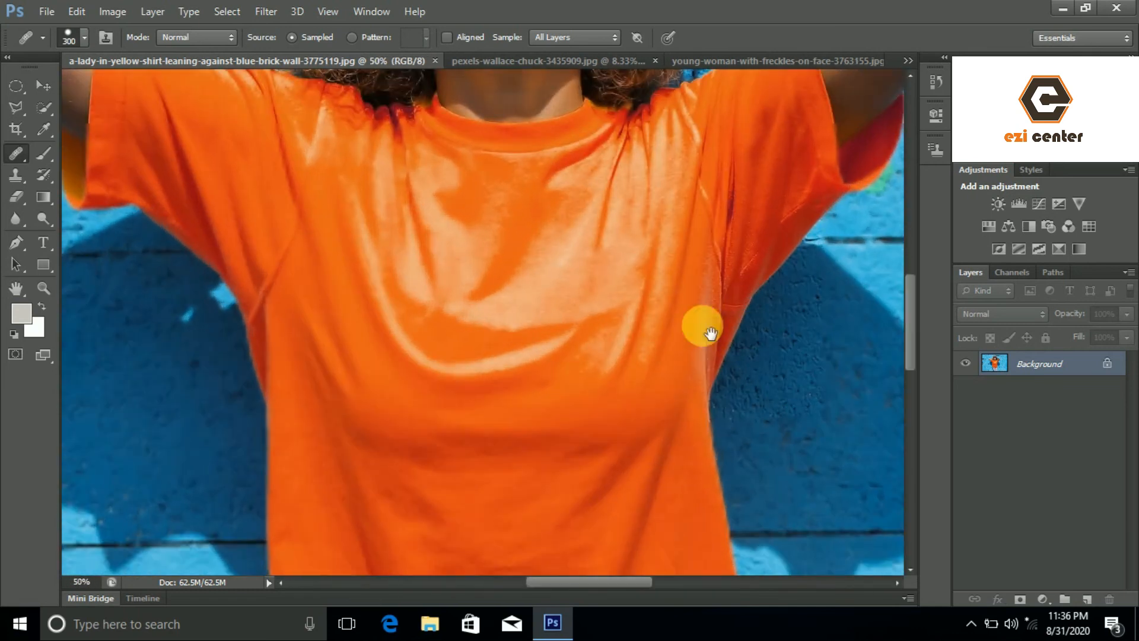
drag(711, 334, 496, 300)
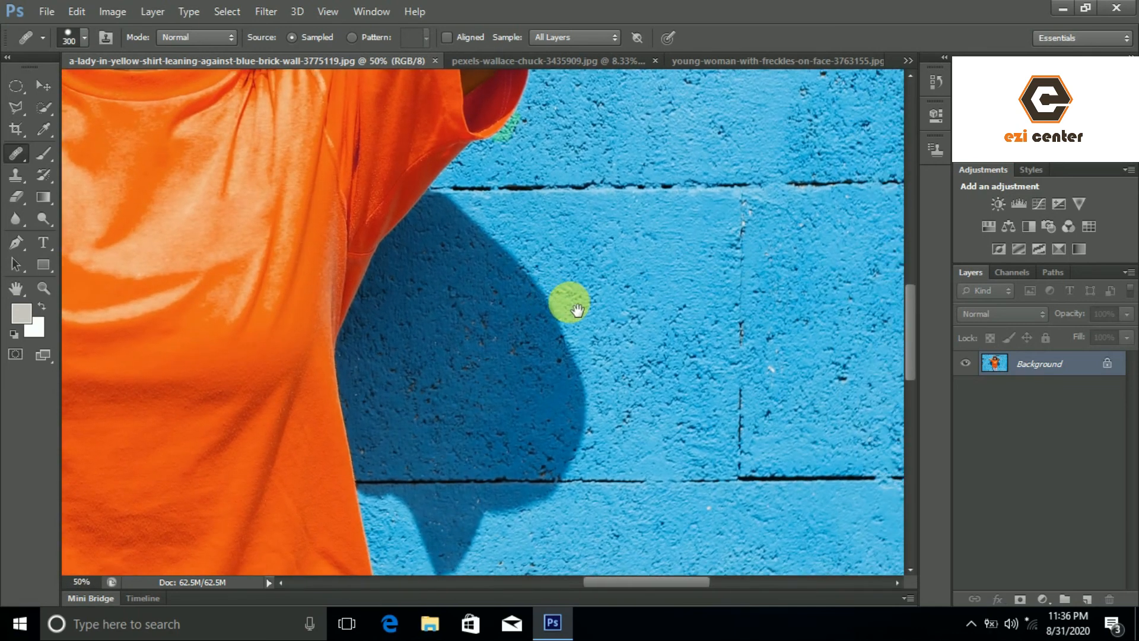
click(224, 38)
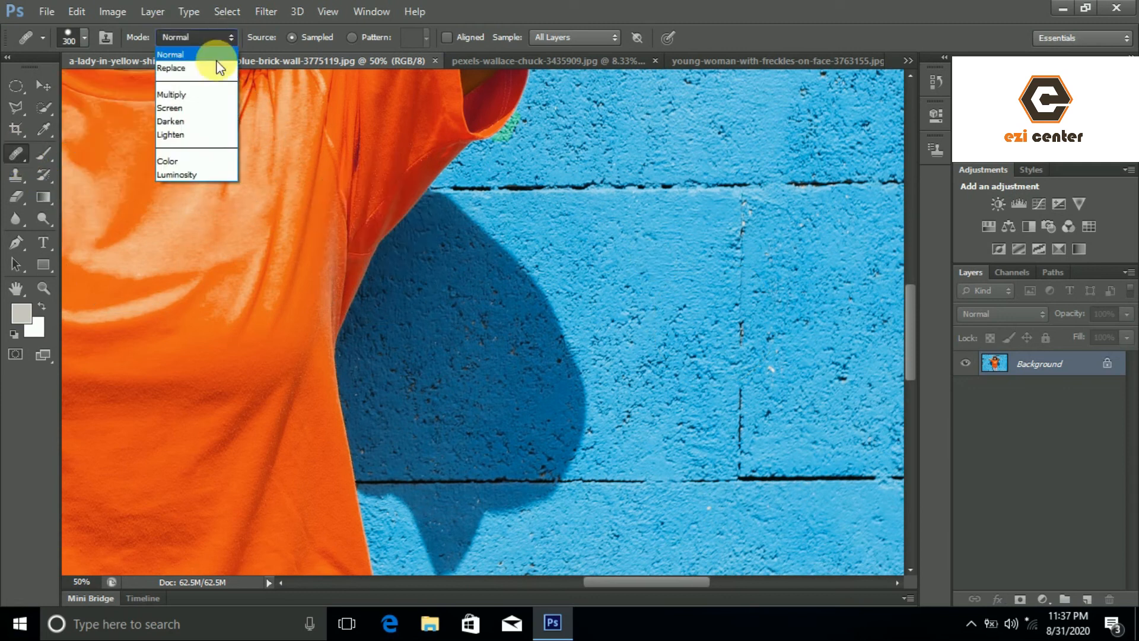
click(196, 68)
- Cover the outer part of the shadow with sampled clean blue wall, aligning the lowest dab with the mortar line
mouse_move(737, 344)
mouse_down()
mouse_move(759, 356)
mouse_move(717, 338)
mouse_up()
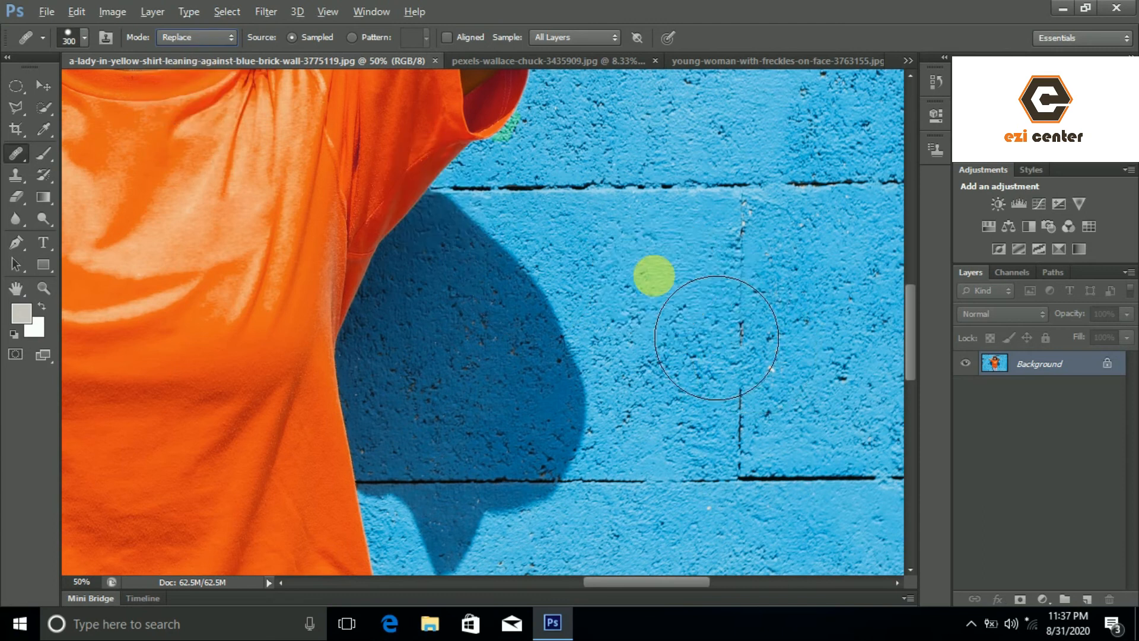
alt+click(654, 276)
click(457, 257)
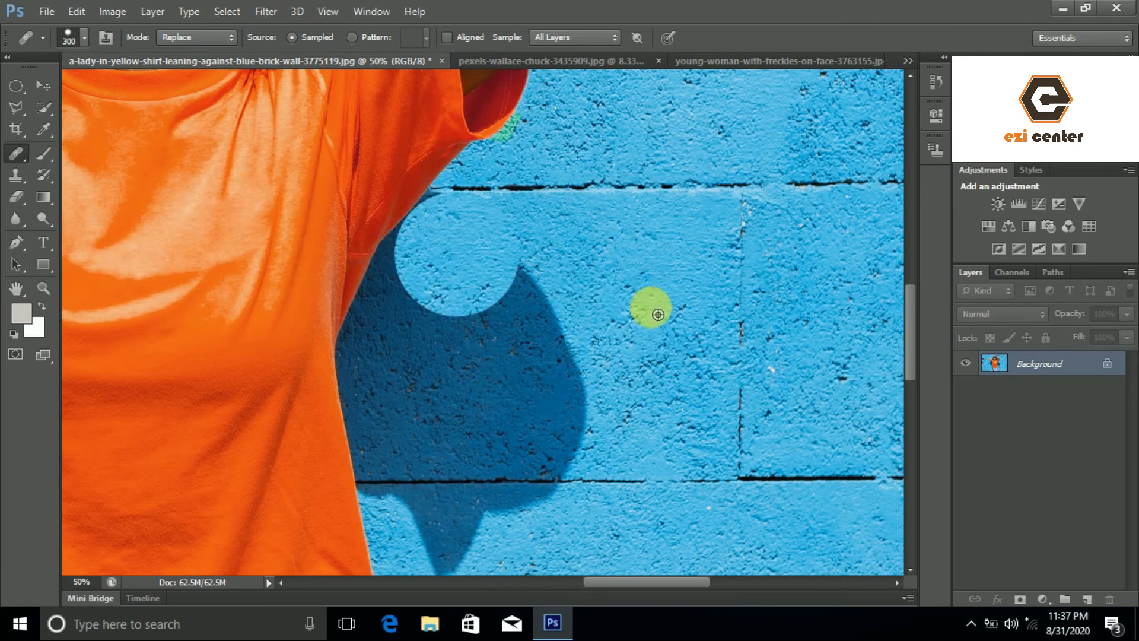
click(507, 311)
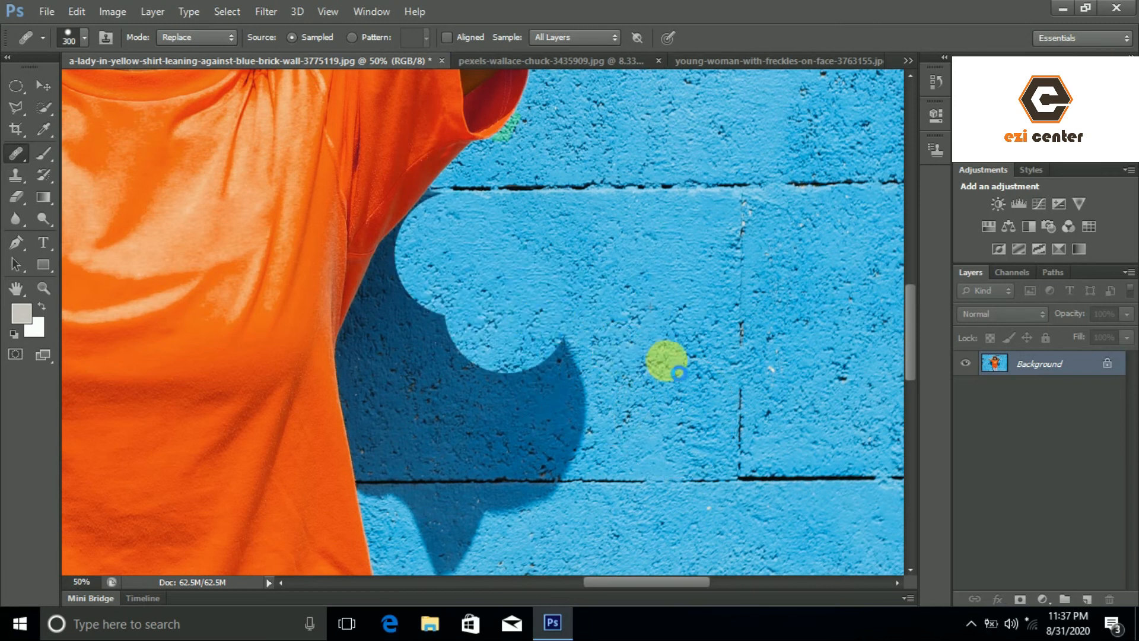
click(543, 377)
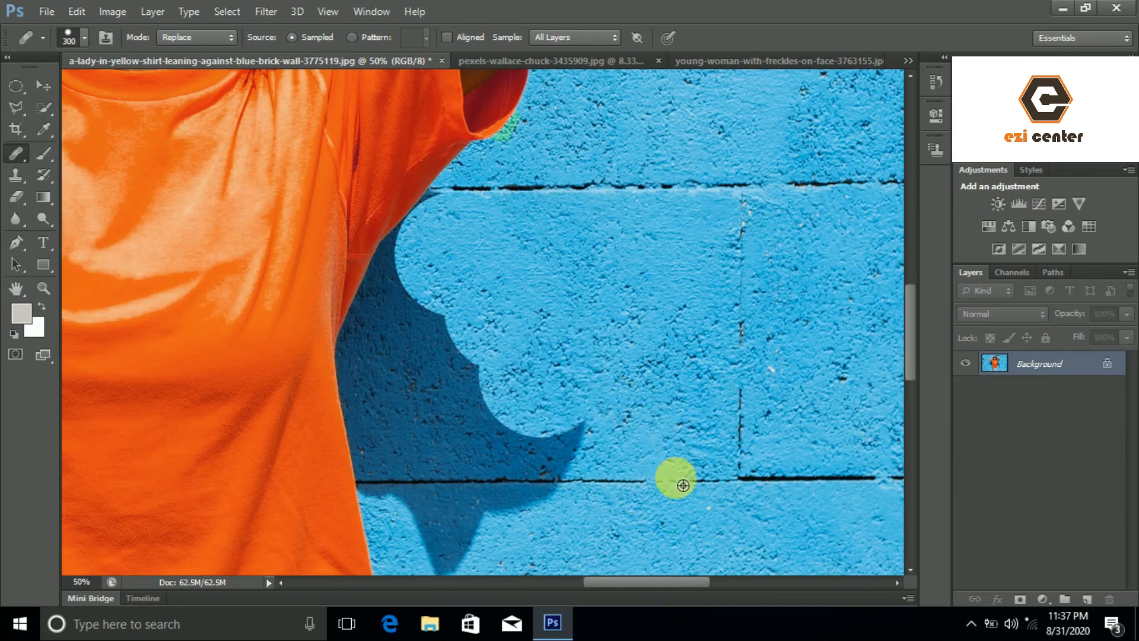
mouse_move(683, 478)
mouse_down()
mouse_move(587, 468)
mouse_move(553, 477)
mouse_up()
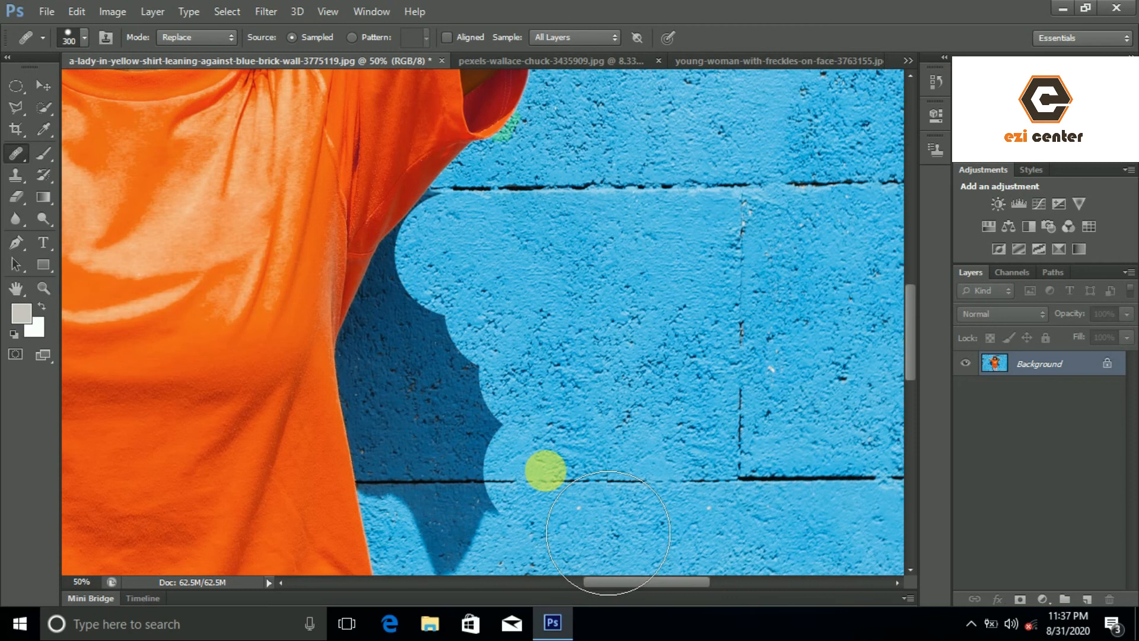
- Resample clean wall and replace more of the remaining shadow closer to the shirt's edge
mouse_move(546, 472)
mouse_down()
mouse_move(558, 483)
mouse_move(615, 414)
mouse_up()
alt+click(645, 379)
click(530, 385)
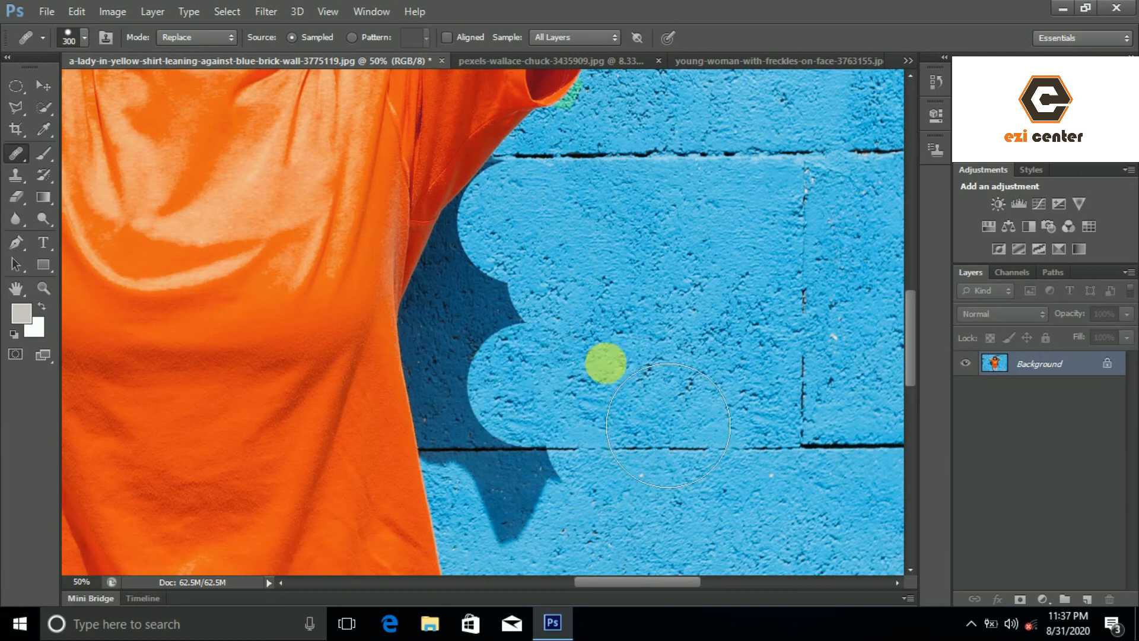
click(484, 308)
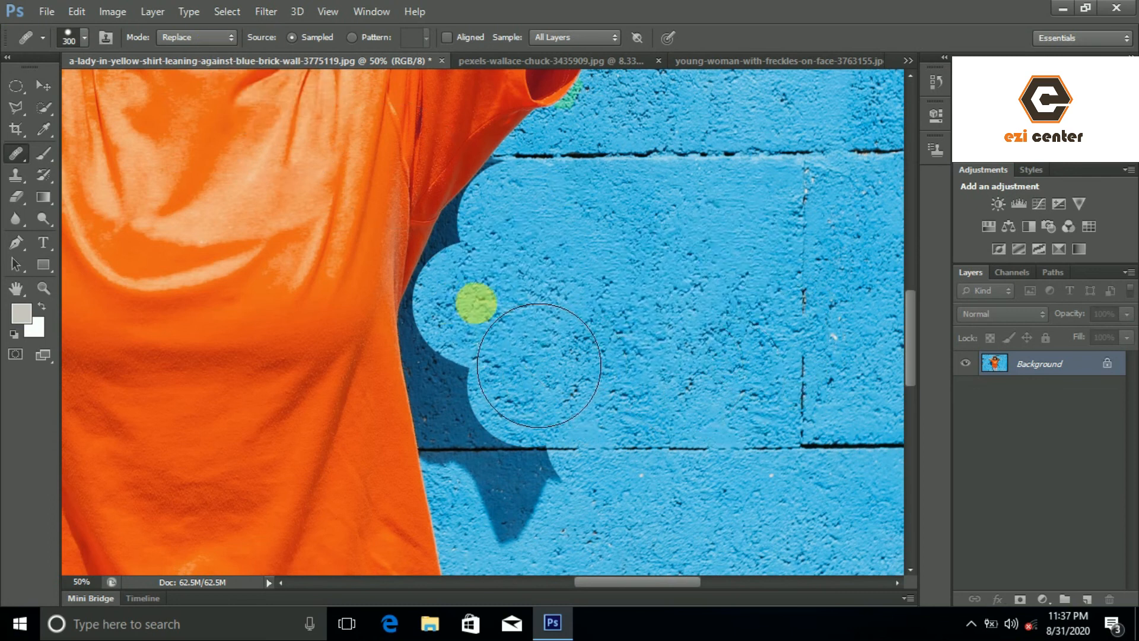
- Set the Healing Brush mode to Normal and try healing the leftover shadow next to the shirt
click(206, 39)
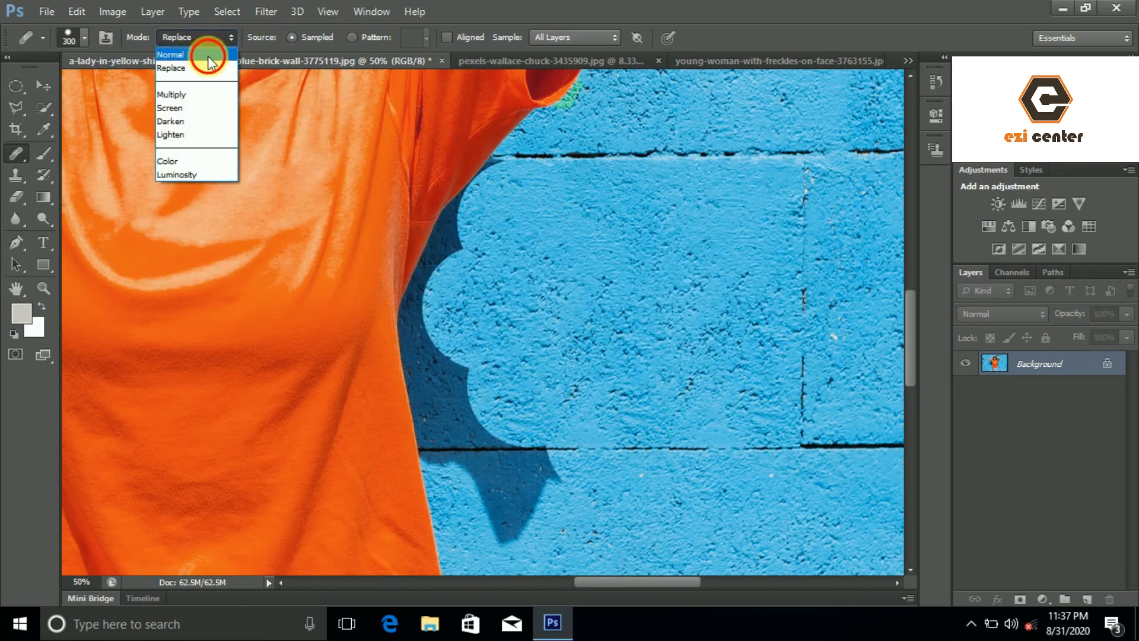
click(208, 56)
mouse_move(559, 394)
mouse_down()
mouse_move(471, 394)
mouse_move(469, 382)
mouse_up()
click(471, 381)
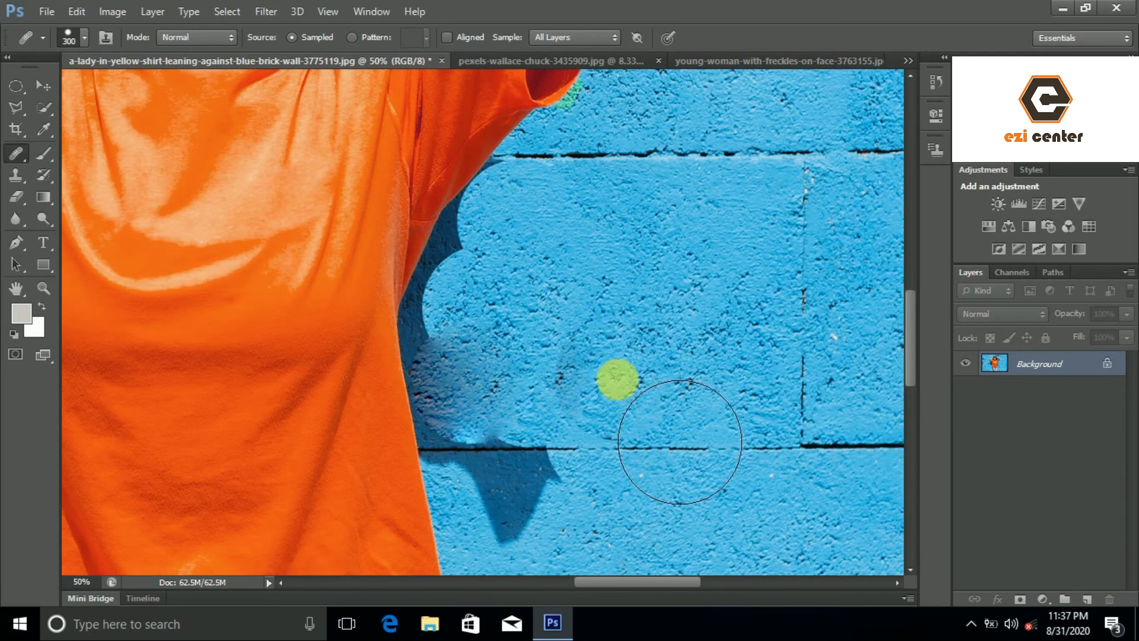
- Try healing the shadow around the mortar line in Normal mode, and undo the test strokes
drag(646, 305, 622, 332)
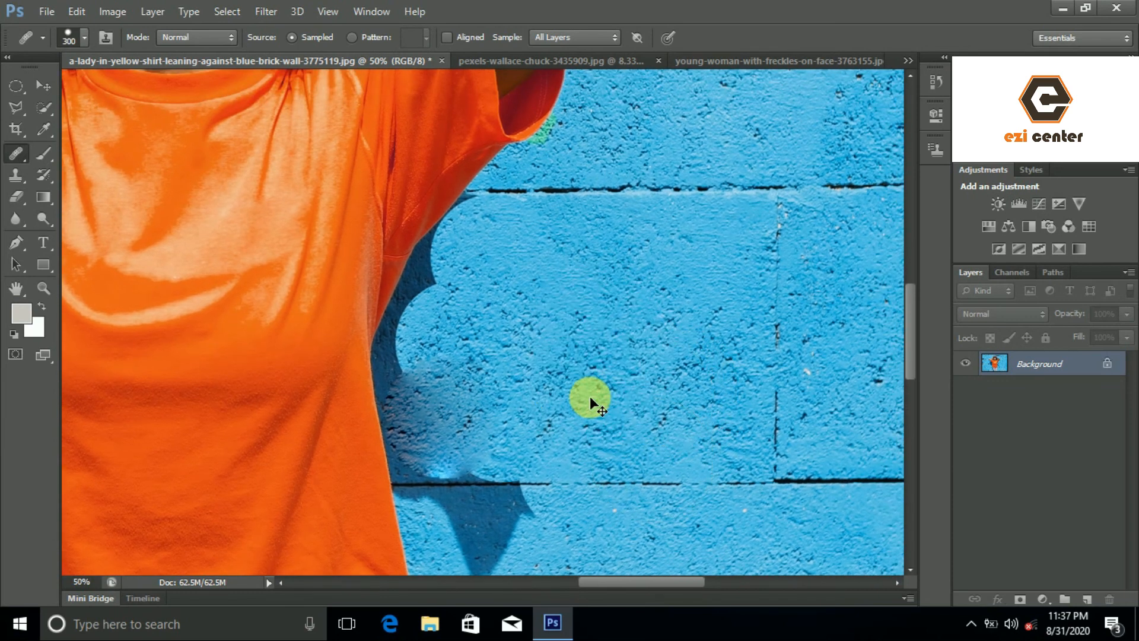
drag(586, 357, 577, 284)
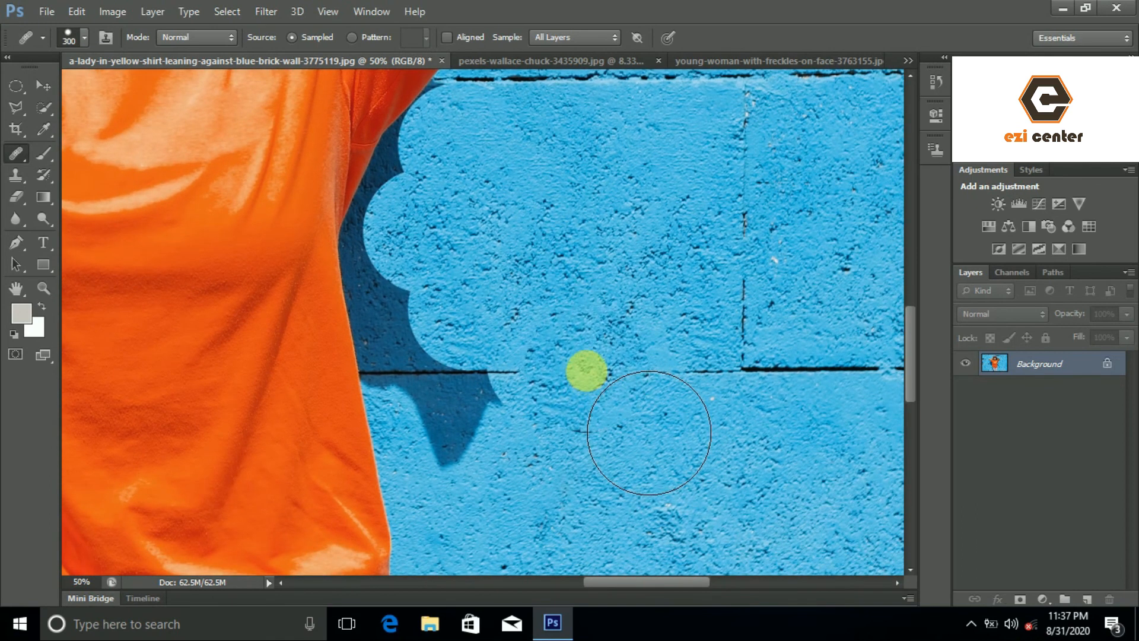
drag(457, 374, 440, 381)
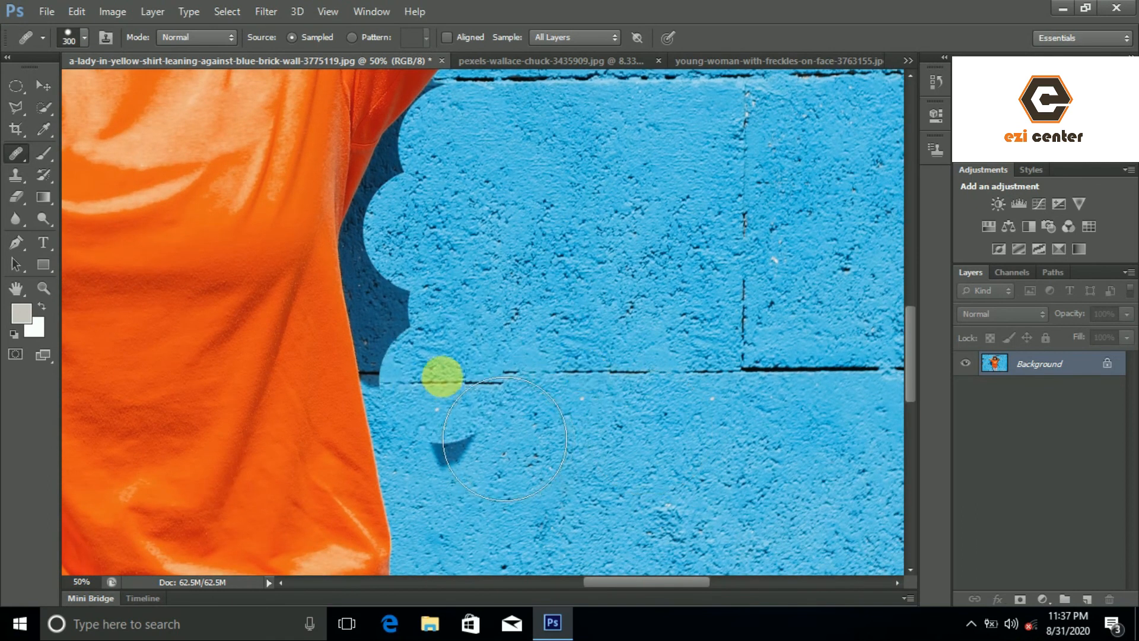
key(ctrl+z)
key(ctrl+z)
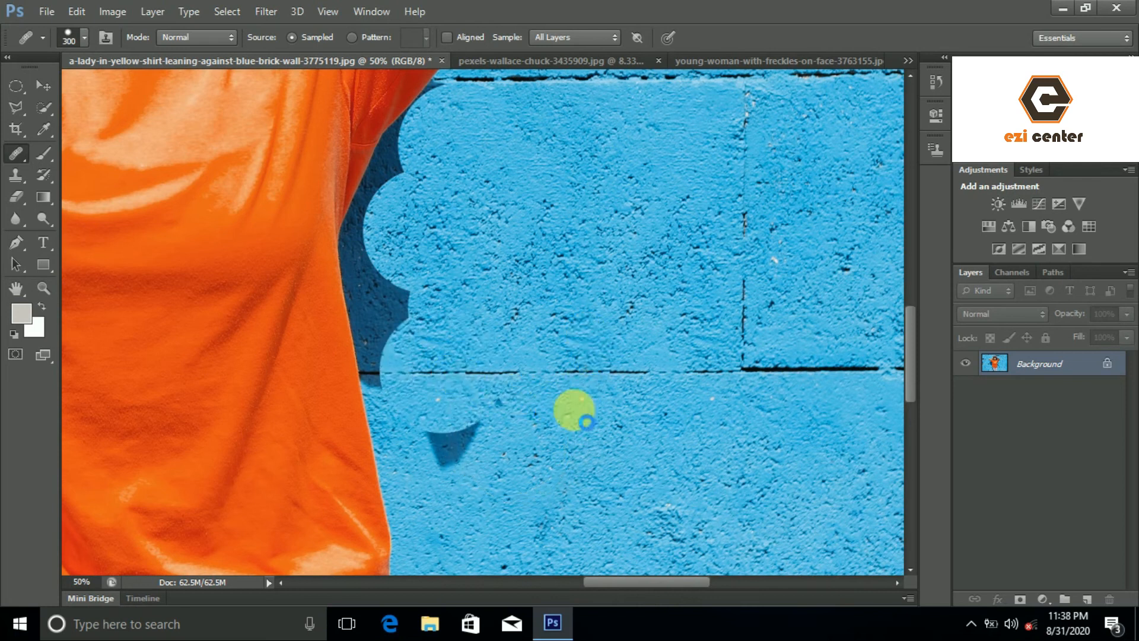
key(ctrl+z)
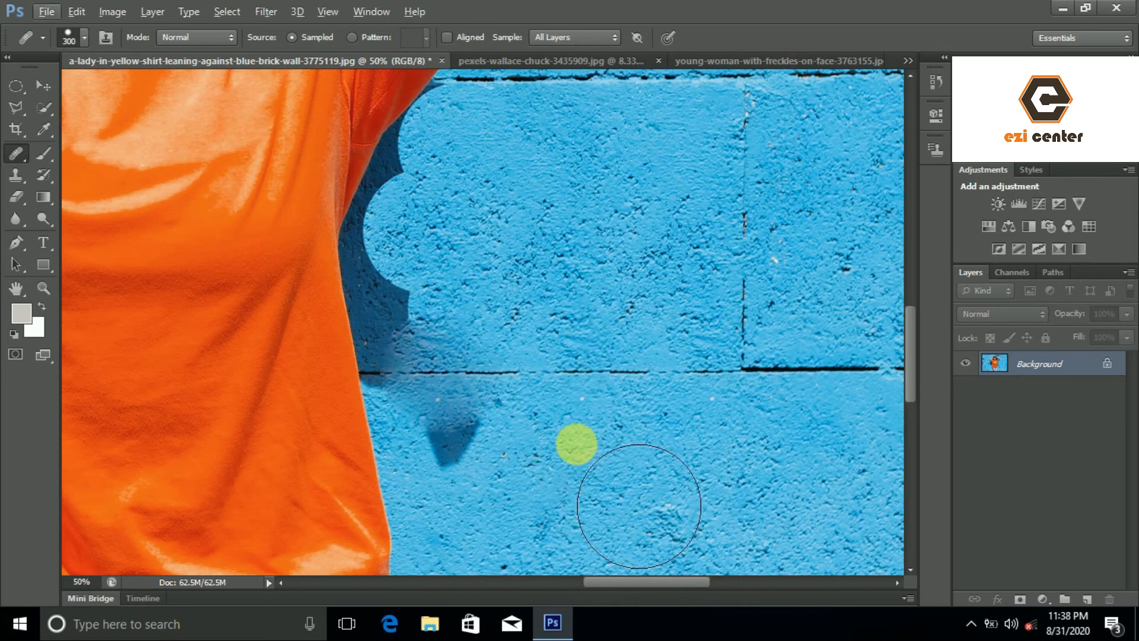
key(ctrl+z)
- Set the Healing Brush mode to Replace and cover the shadow around and below the mortar line with sampled clean wall
click(209, 38)
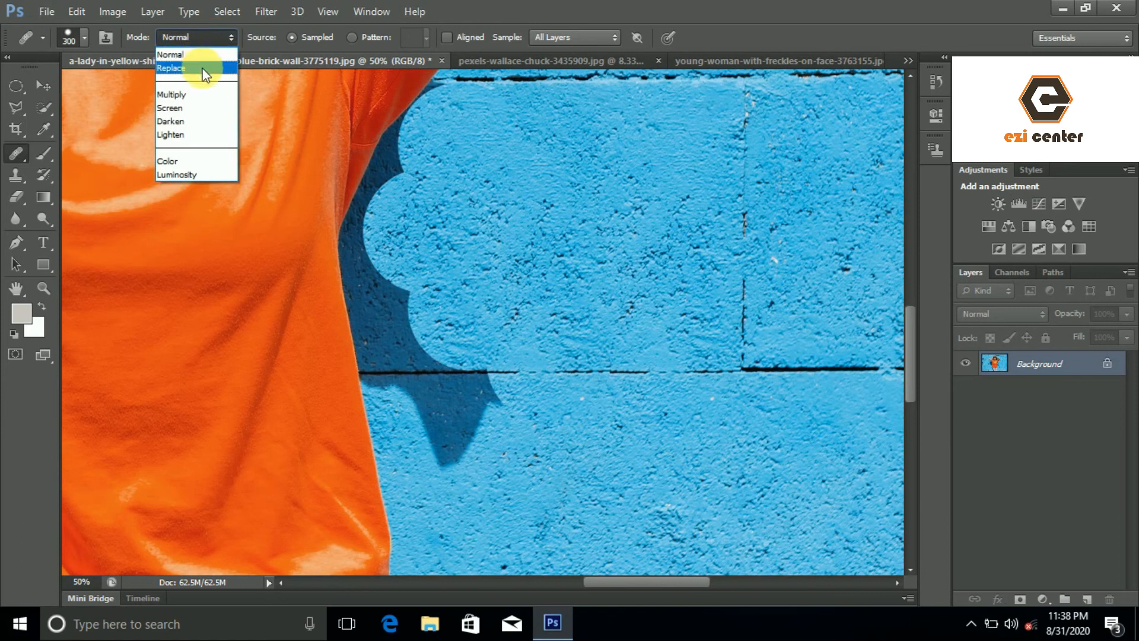
click(201, 66)
drag(591, 380, 428, 372)
click(428, 372)
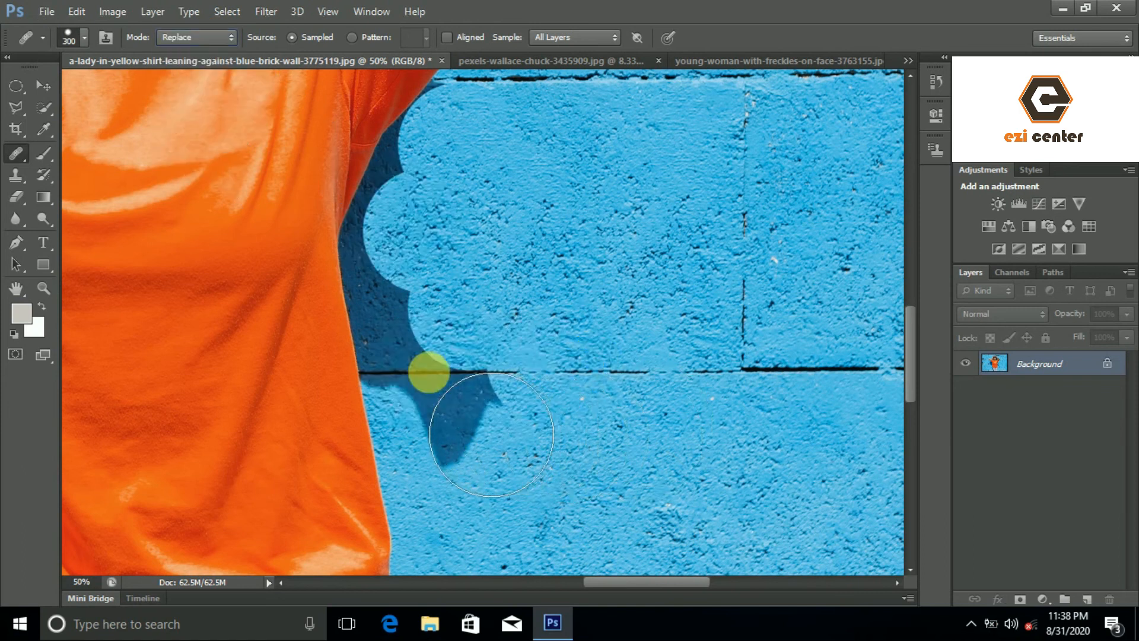
alt+click(623, 457)
click(470, 435)
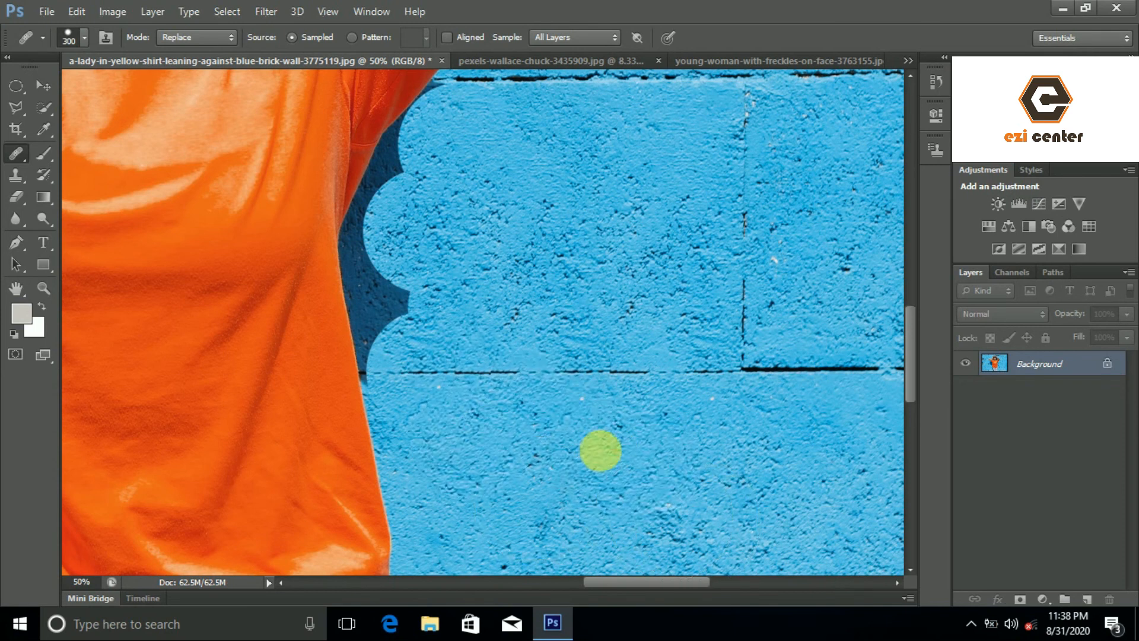
key(ctrl+minus)
key(ctrl+minus)
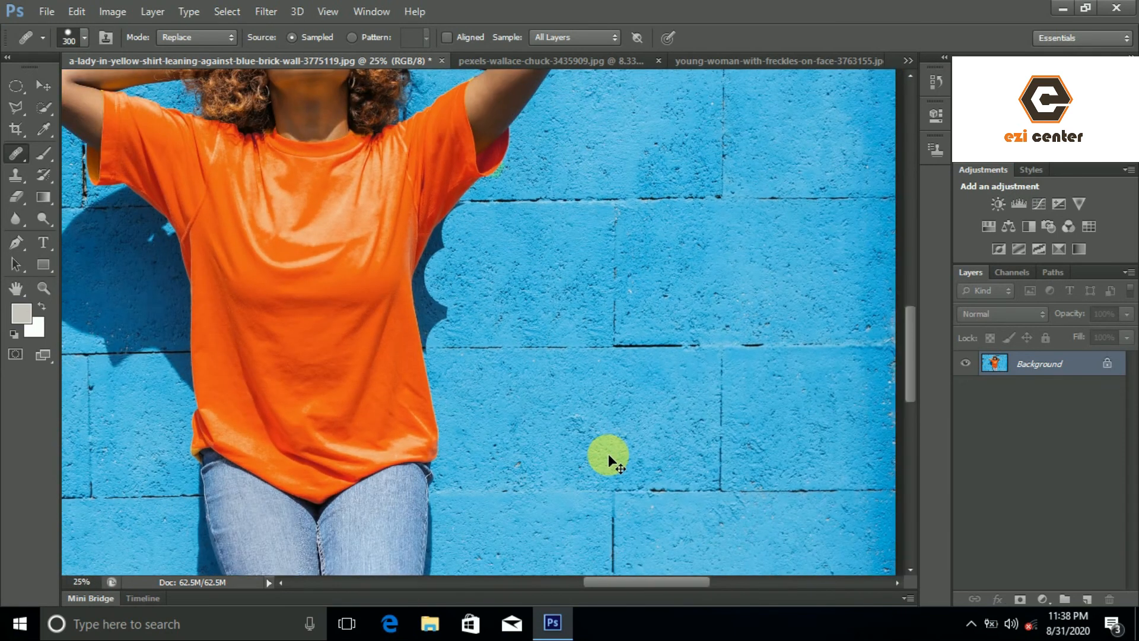
- Inspect the replaced wall area beside the shirt up close and in the whole photo
key(ctrl+minus)
key(ctrl+plus)
key(ctrl+plus)
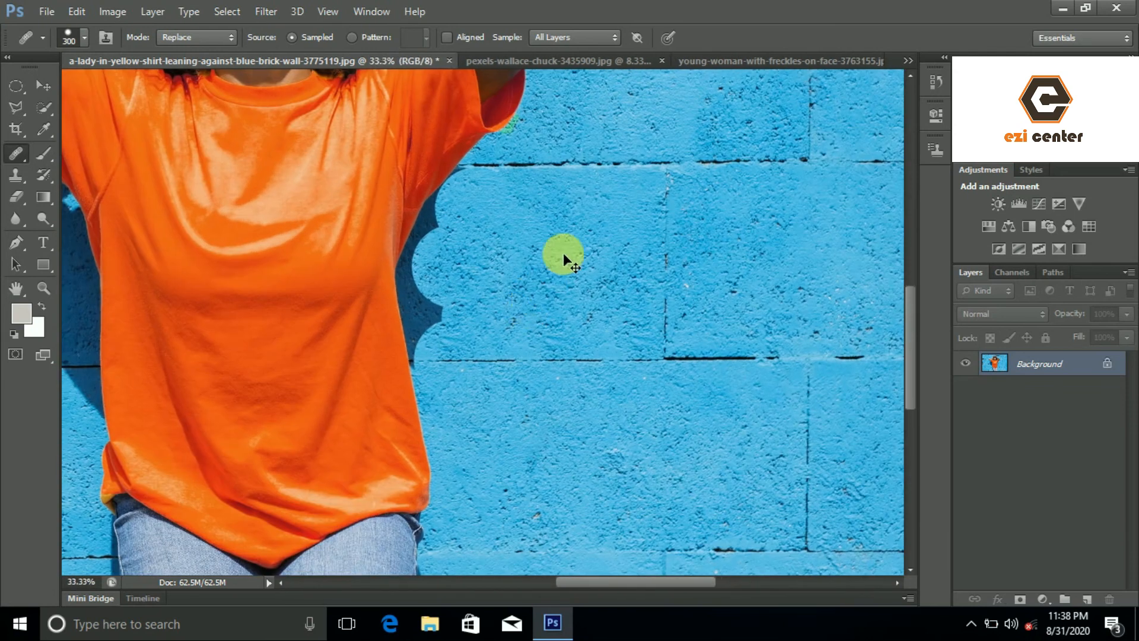
key(ctrl+minus)
key(ctrl+minus)
key(ctrl+minus)
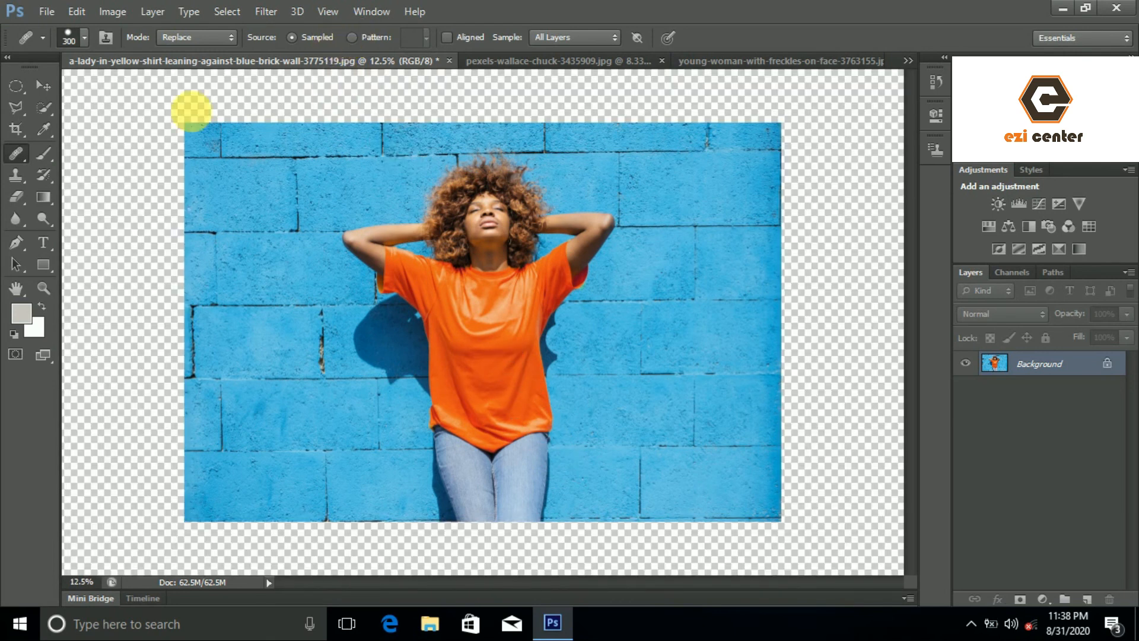
- Set the Healing Brush source to Pattern and switch to the forehead area of the freckled young woman's portrait
click(353, 37)
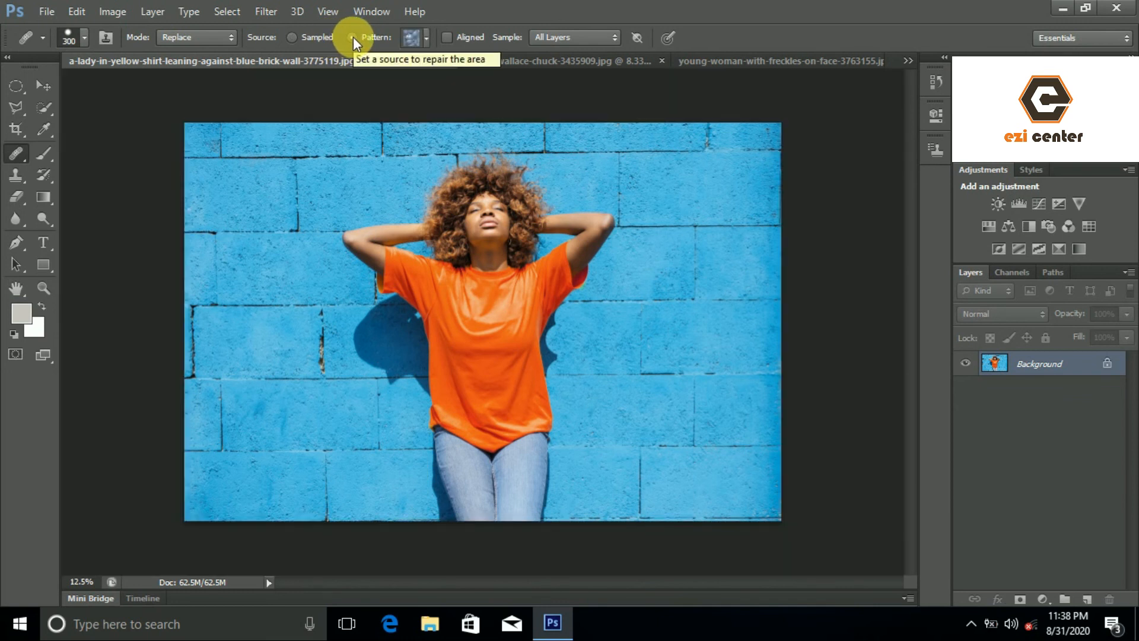
click(608, 63)
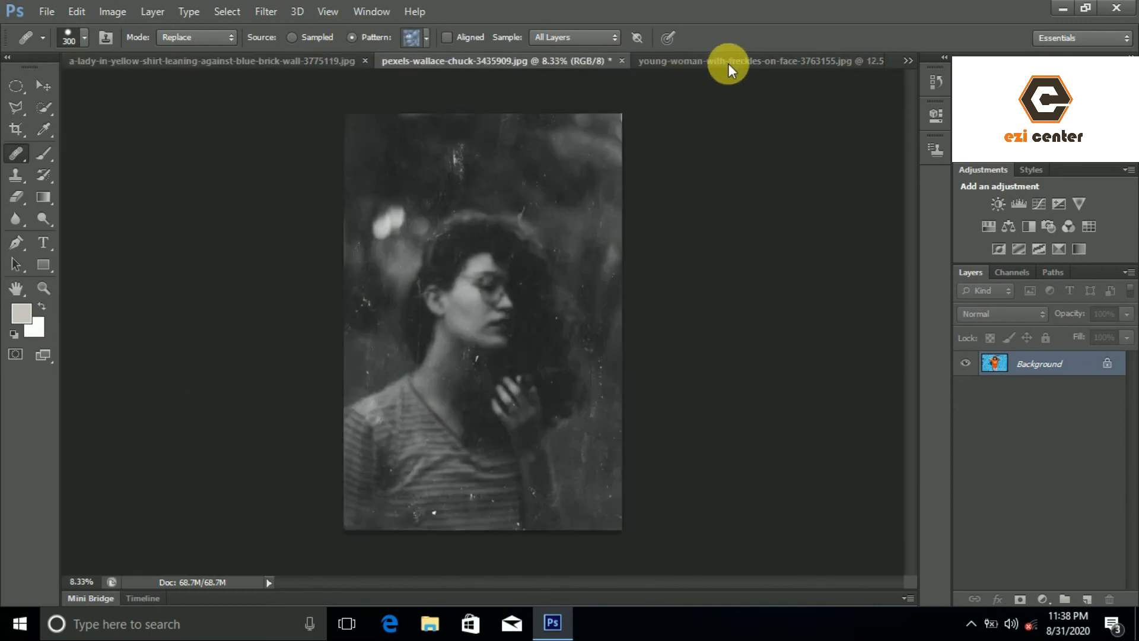
click(729, 63)
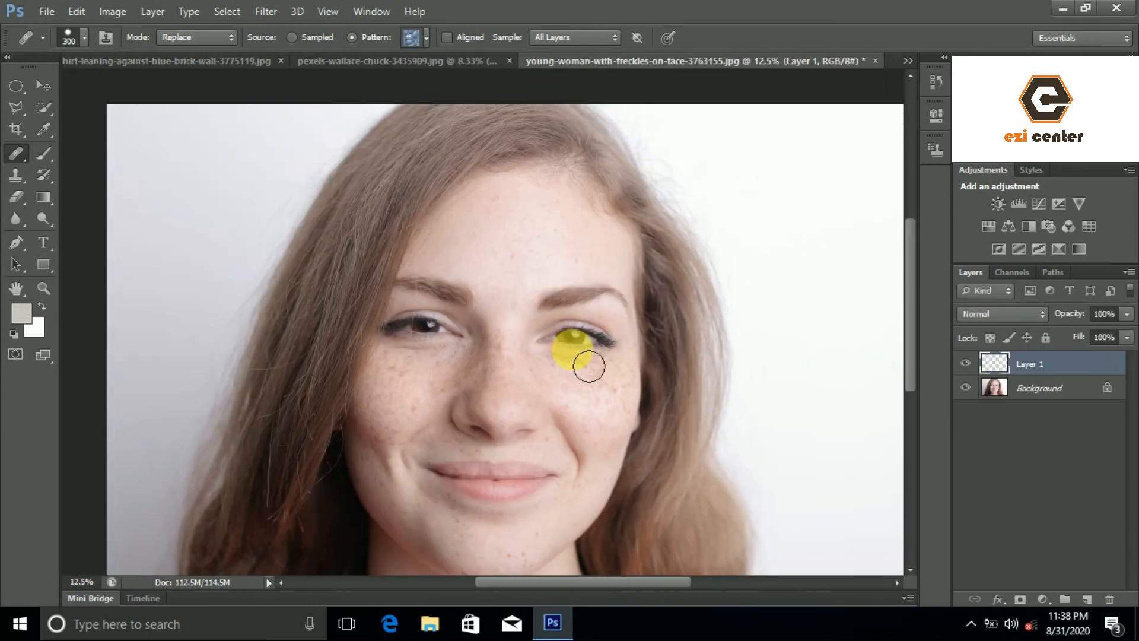
key(ctrl+plus)
key(ctrl+plus)
drag(566, 165, 478, 234)
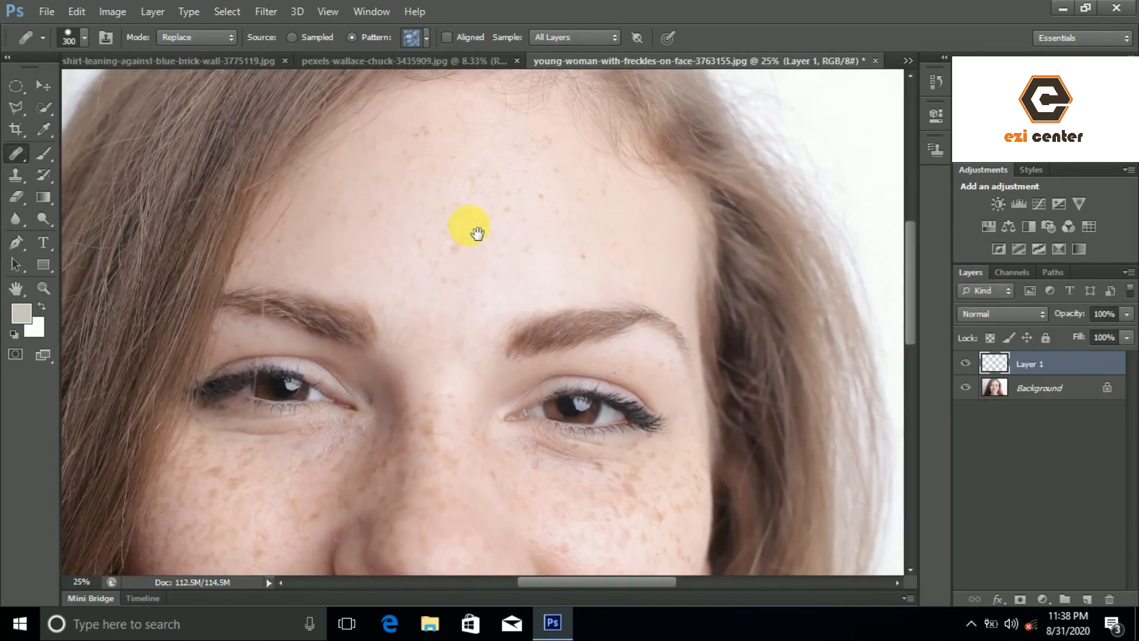
- Look over the available healing patterns, keep the blue bubble pattern, and enlarge the brush to 800
click(426, 37)
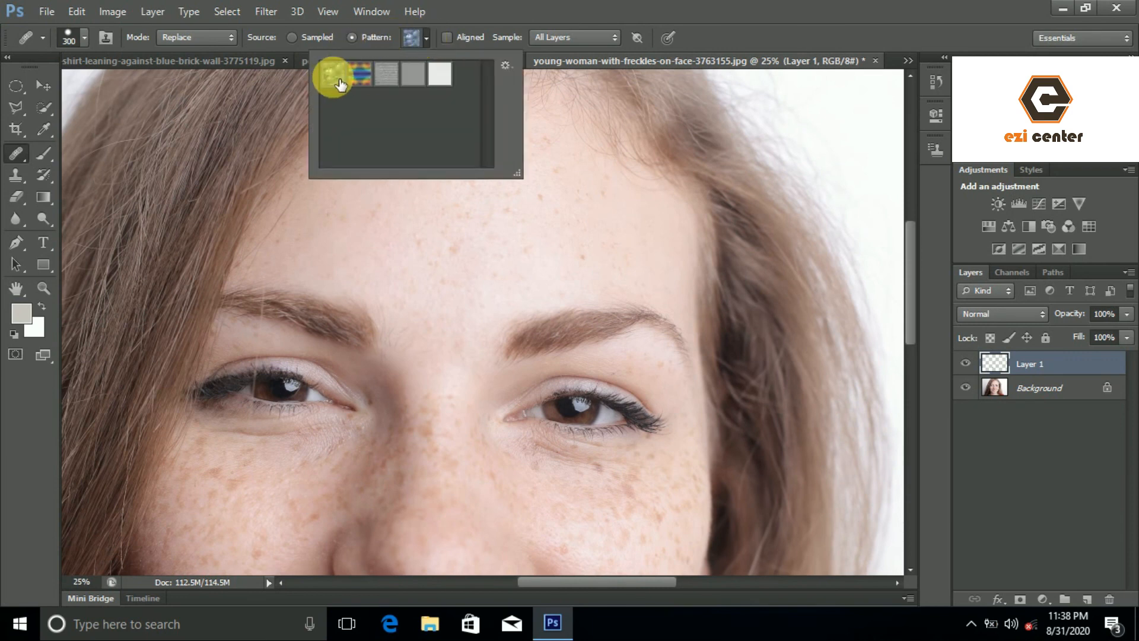
click(463, 311)
key(bracketright)
key(bracketright)
key(bracketright)
key(bracketright)
key(bracketright)
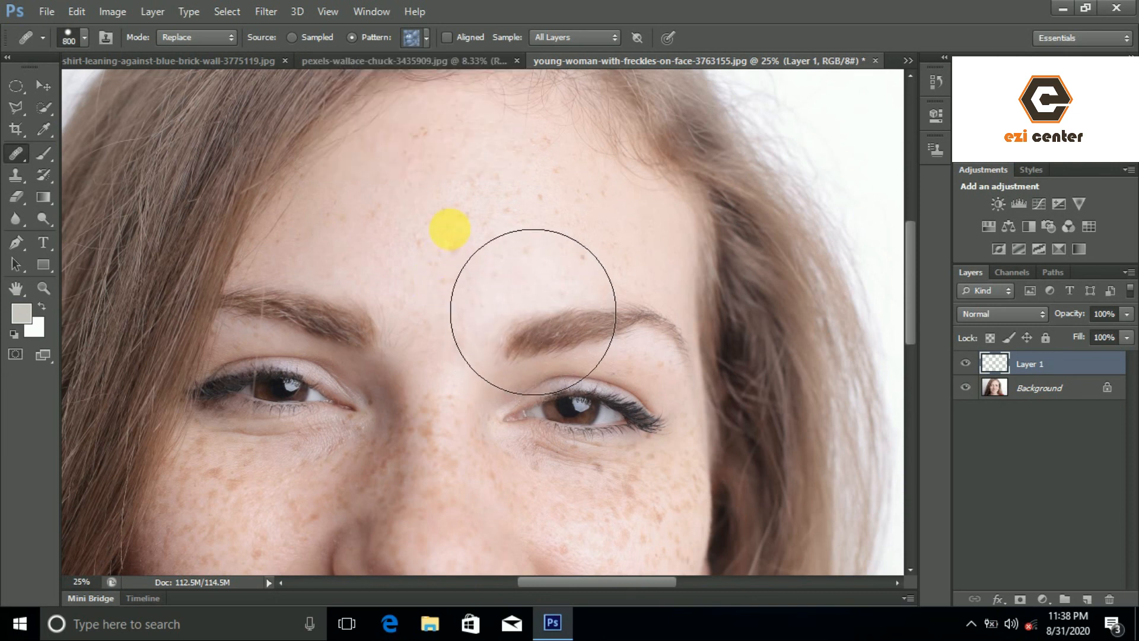
- Try covering the middle of the forehead with the pattern in Replace mode, and undo the test dab
click(450, 229)
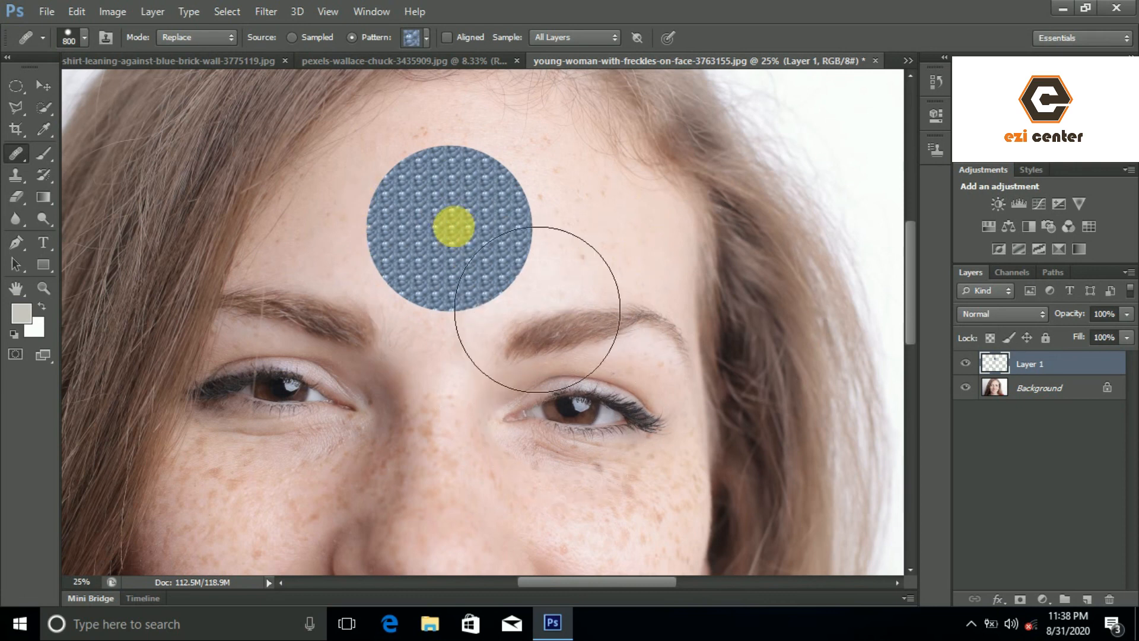
key(ctrl+z)
- Set the Healing Brush mode to Normal and try one dab of the pattern on the middle of the forehead
click(185, 37)
click(184, 57)
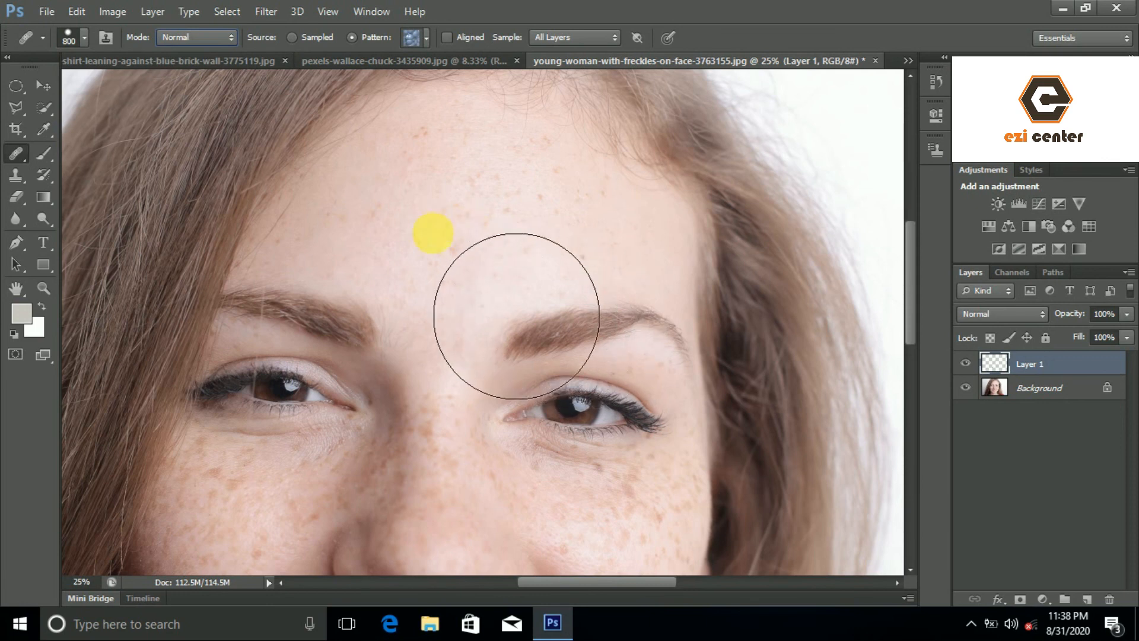
click(454, 228)
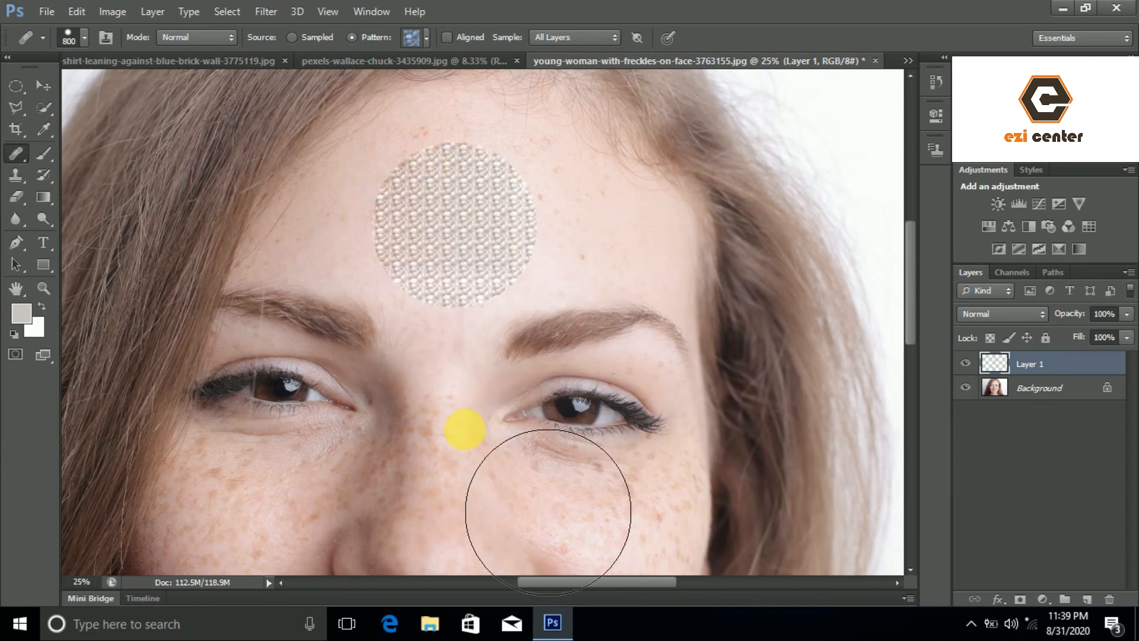
- Examine how the pattern dab blends with the forehead skin, and undo it
key(ctrl+plus)
key(ctrl+plus)
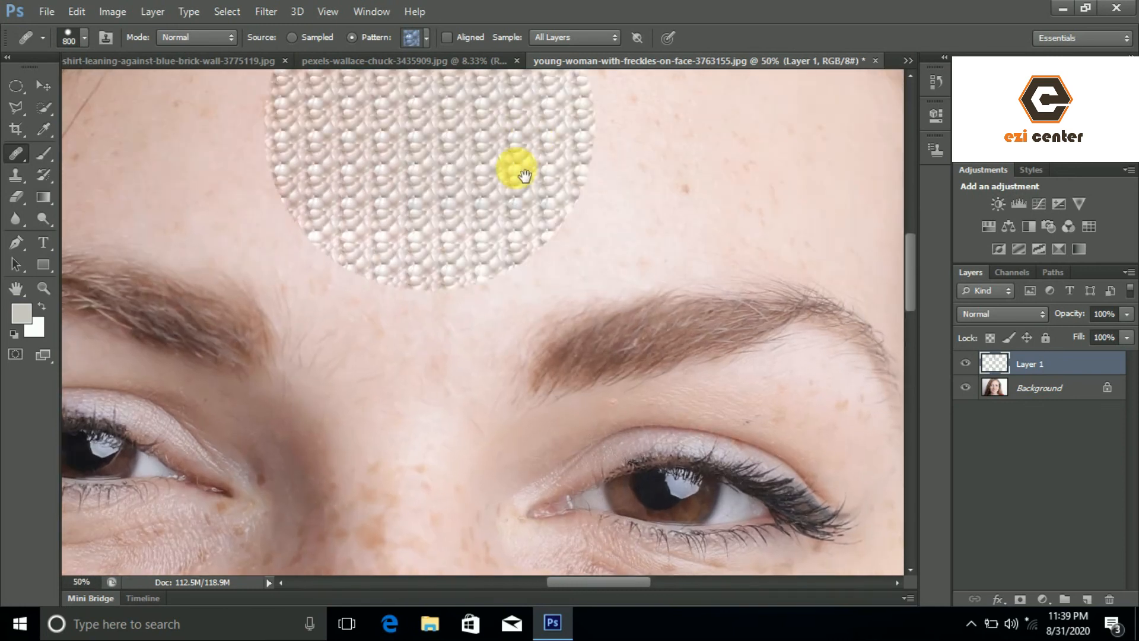
scroll(515, 345, up, 3)
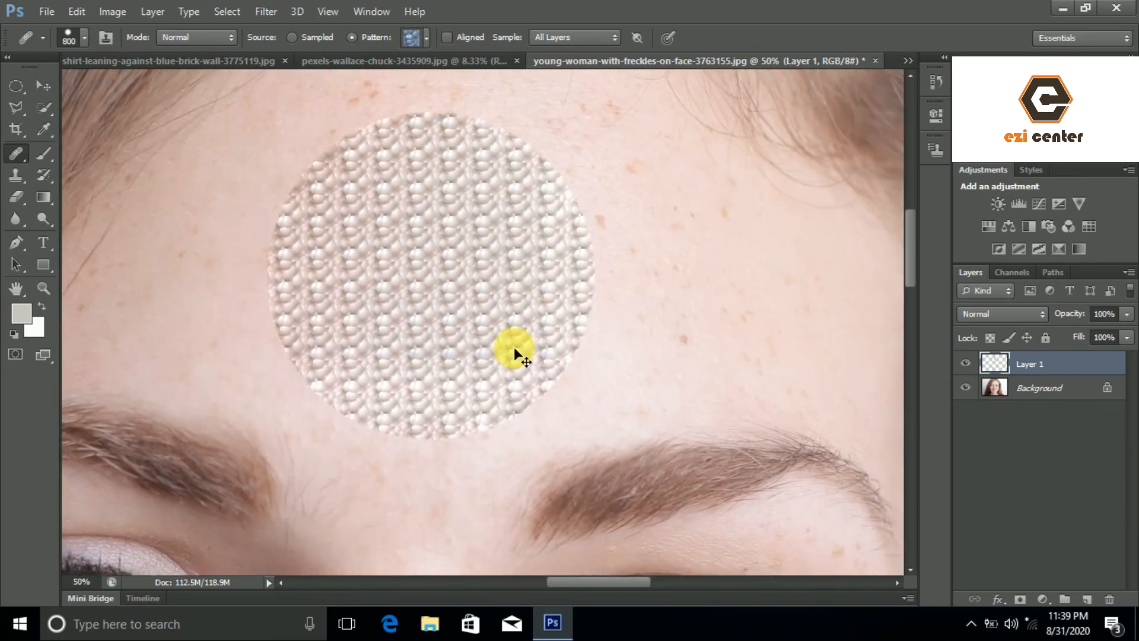
key(ctrl+minus)
key(ctrl+minus)
key(ctrl+minus)
key(ctrl+minus)
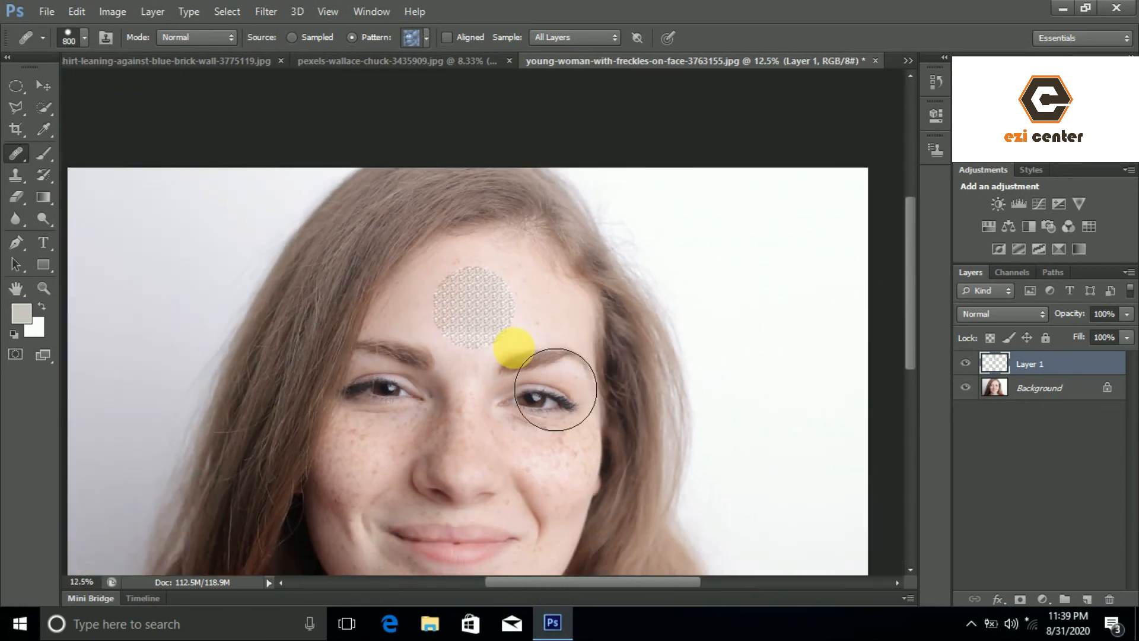
key(ctrl+z)
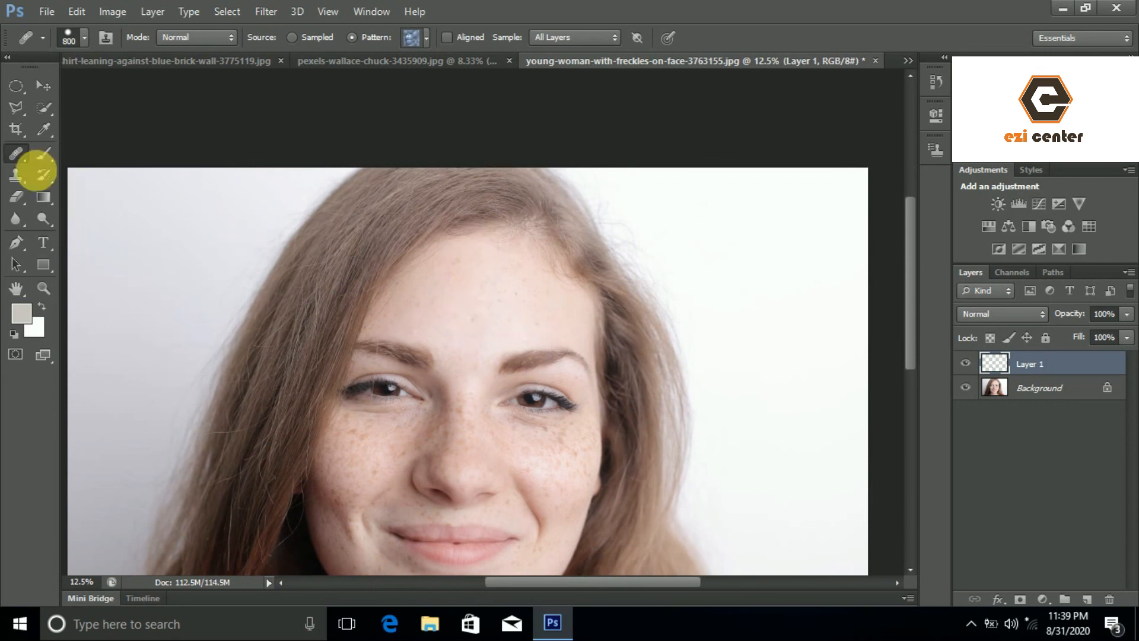
- Reselect the Healing Brush Tool from the group of healing tools and view the whole portrait
click(16, 153)
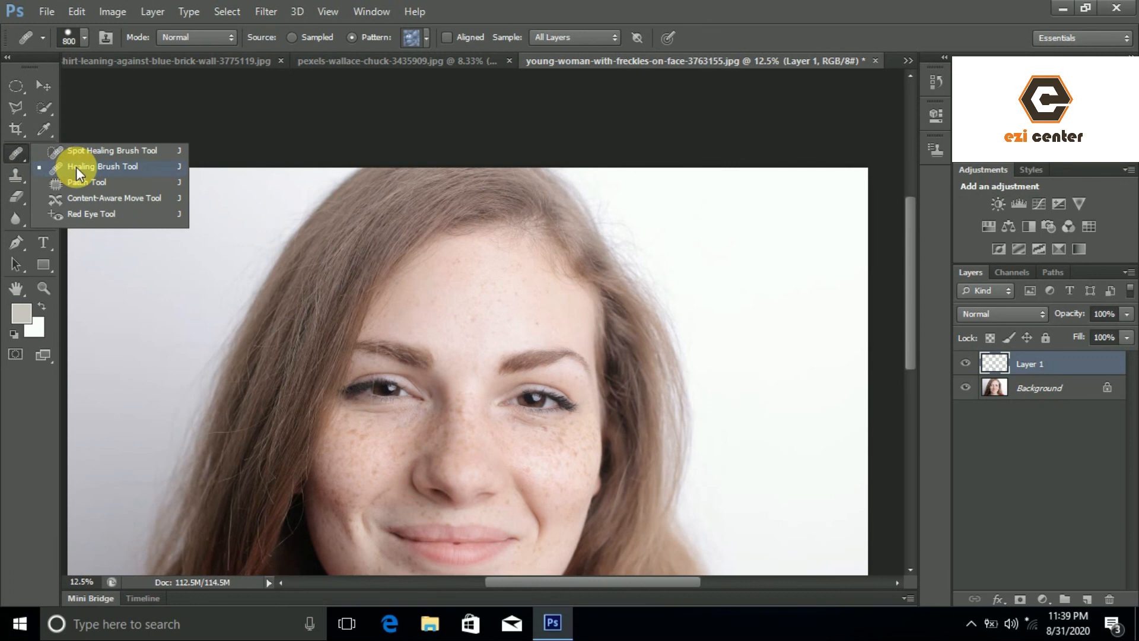
click(110, 168)
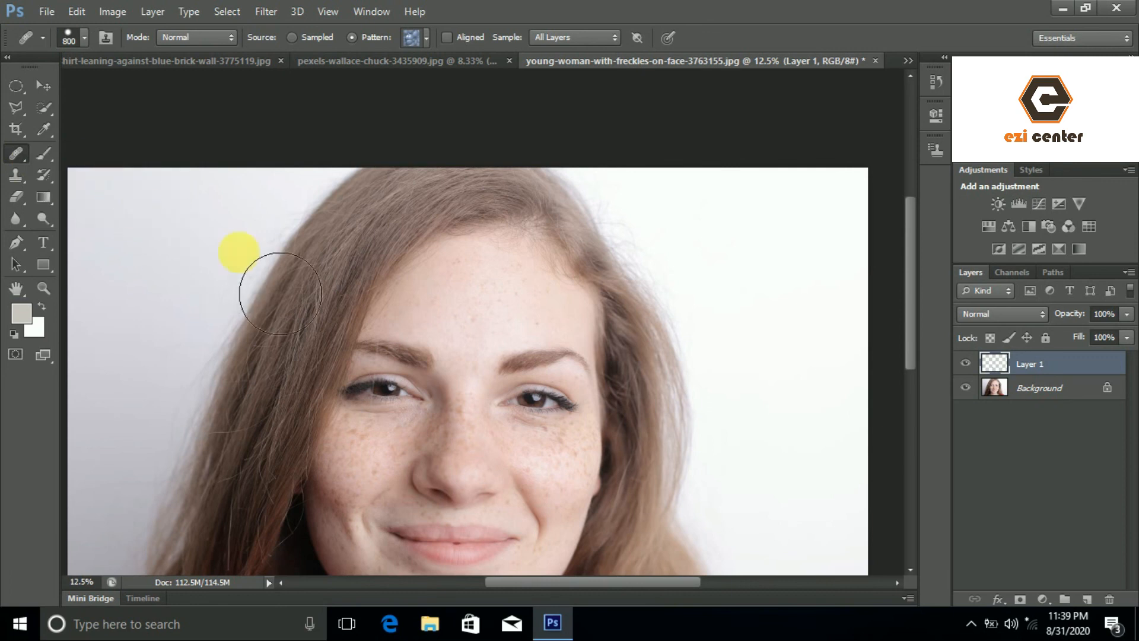
scroll(414, 335, down, 2)
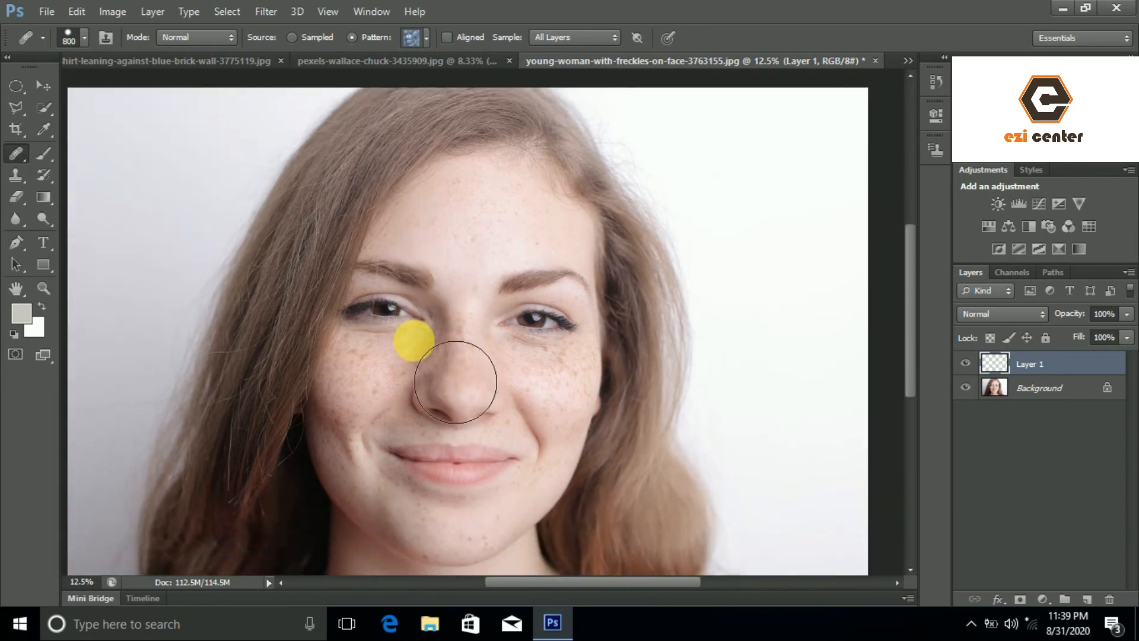
scroll(409, 332, down, 1)
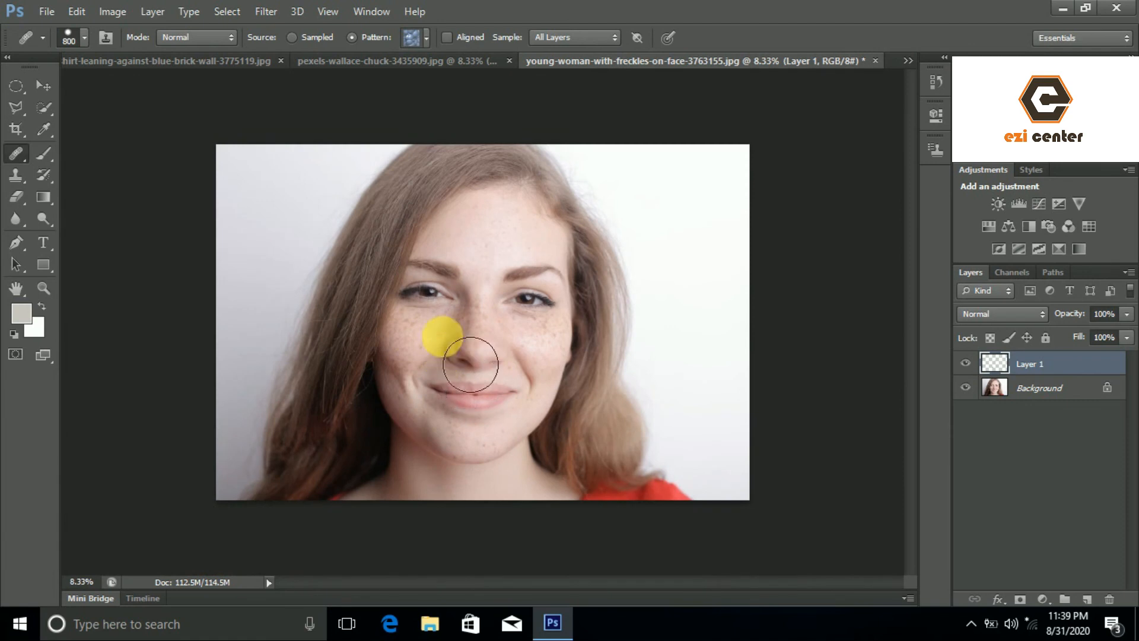